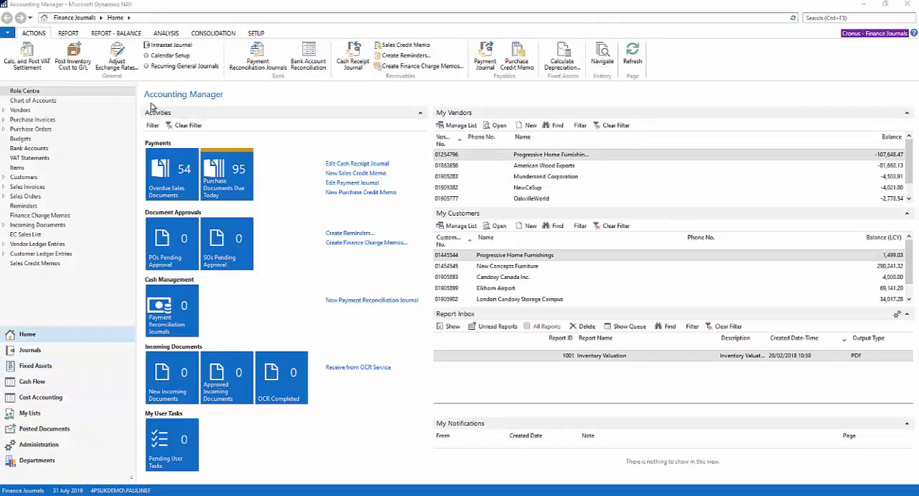
Open the Recurring General Journal, maximise its window and select the DEFAULT batch.
left_click(175, 67)
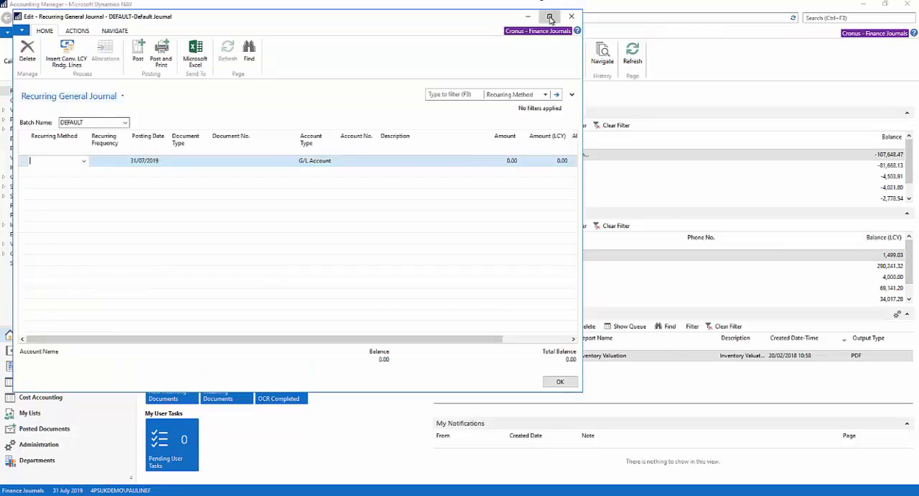
left_click(551, 16)
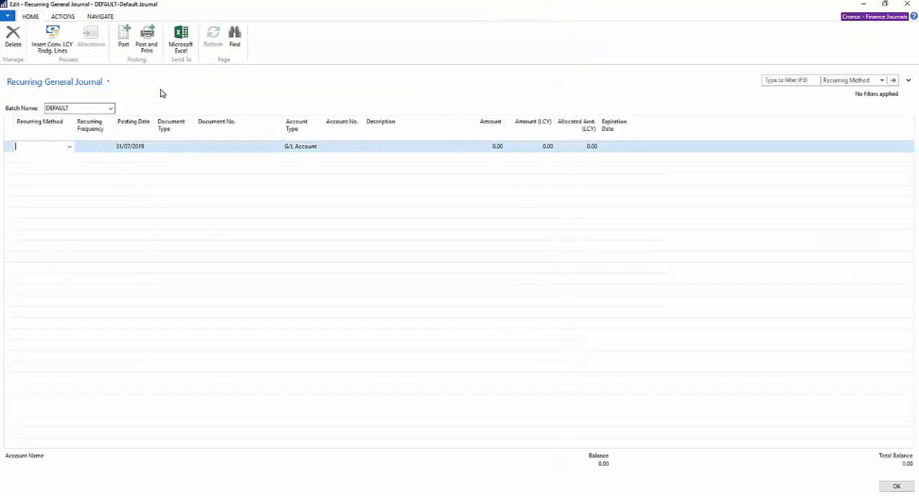
left_click(111, 109)
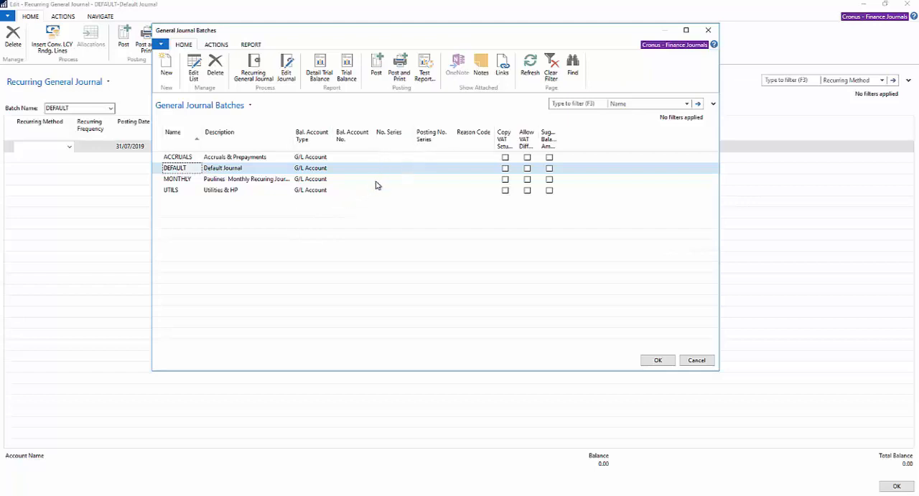
double_click(421, 174)
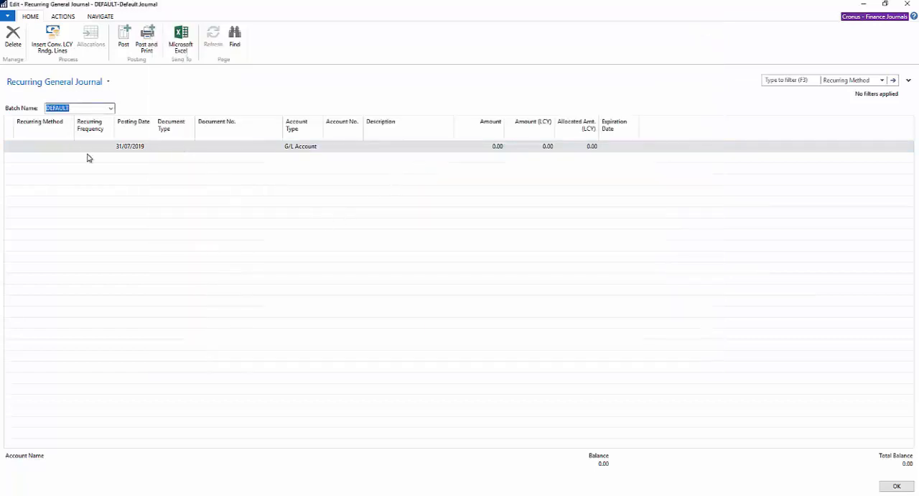
Set the recurring method of the empty journal line to F Fixed.
left_click(32, 146)
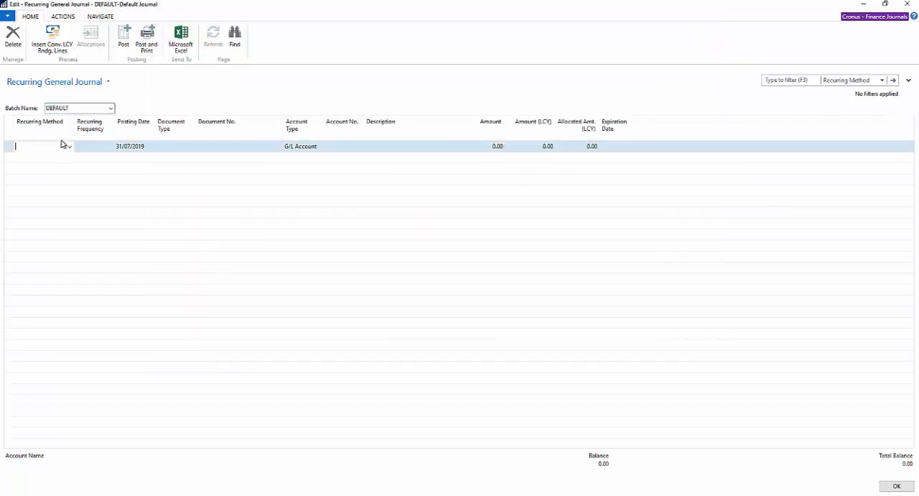
left_click(69, 147)
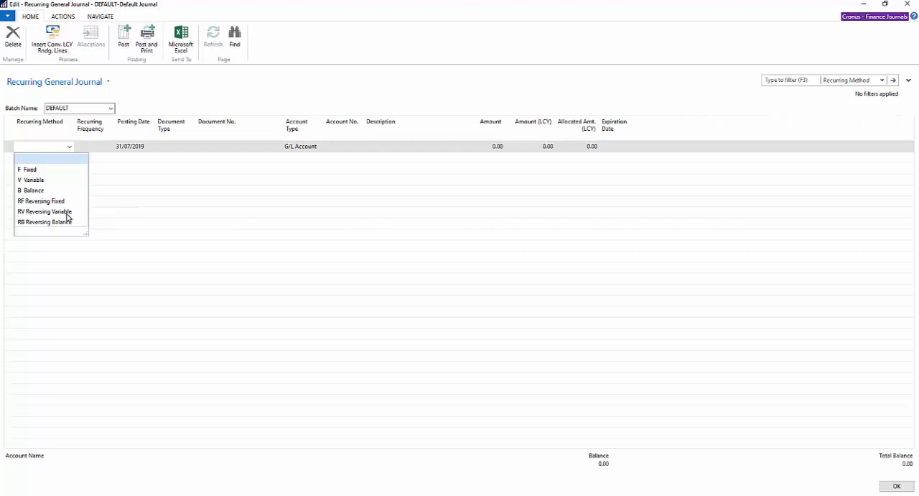
left_click(36, 170)
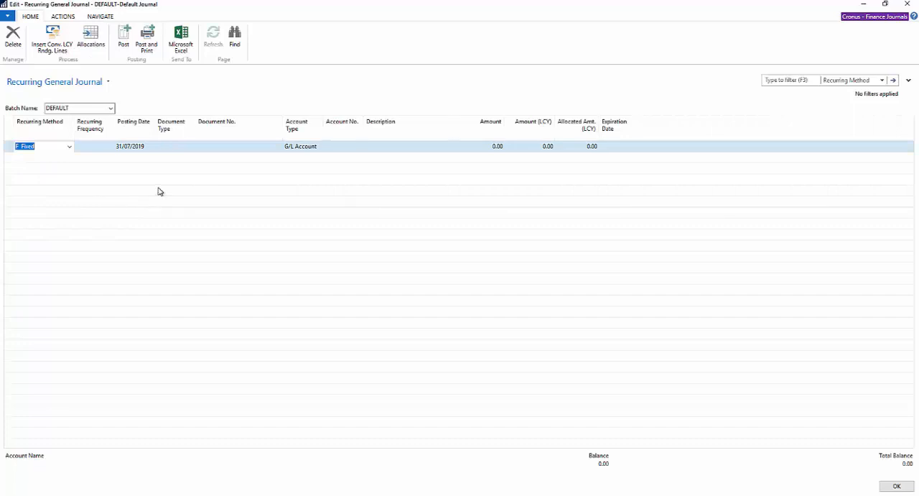
Set the line's recurring frequency to 1D+1M-1D.
left_click(91, 147)
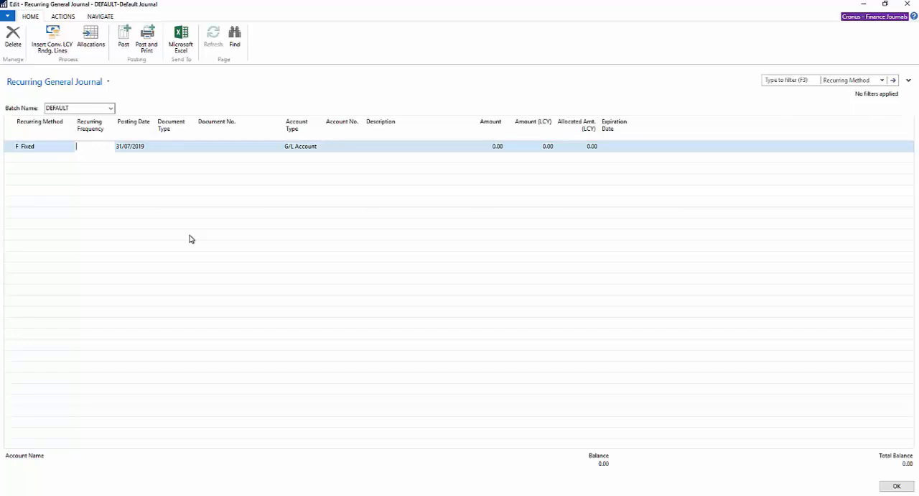
left_click(150, 146)
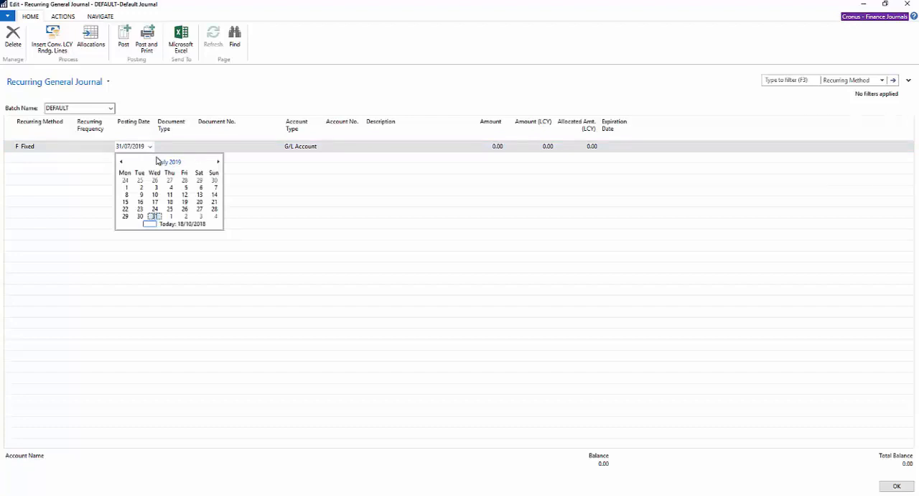
left_click(82, 147)
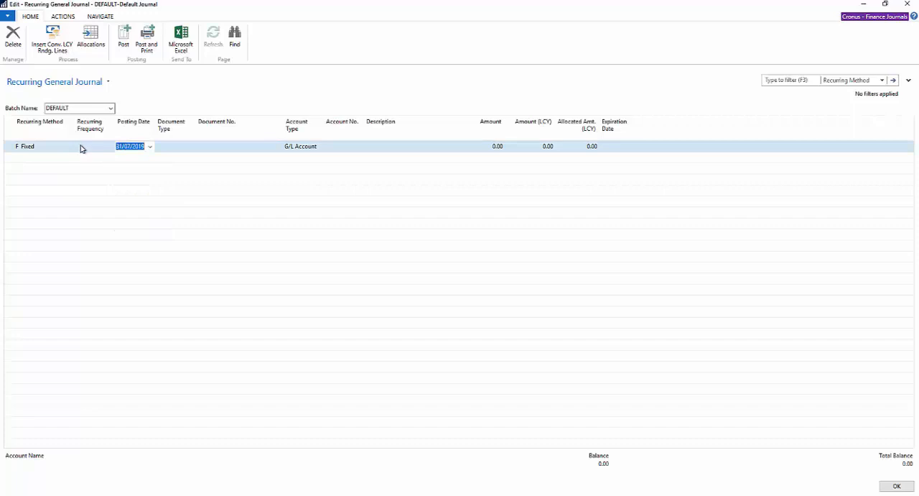
left_click(81, 148)
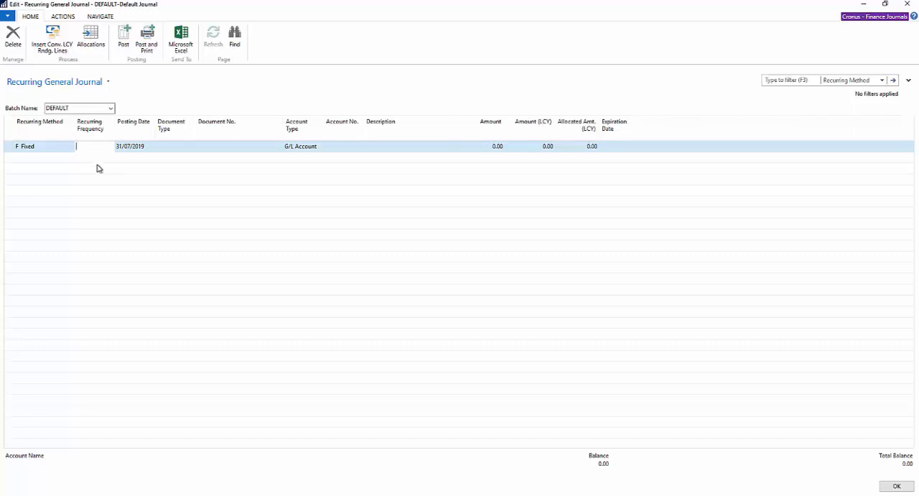
type("1d")
type("+1m")
type("-1d")
key("Tab")
Enter RENT as the line's document number, leaving the document type blank.
left_click(178, 146)
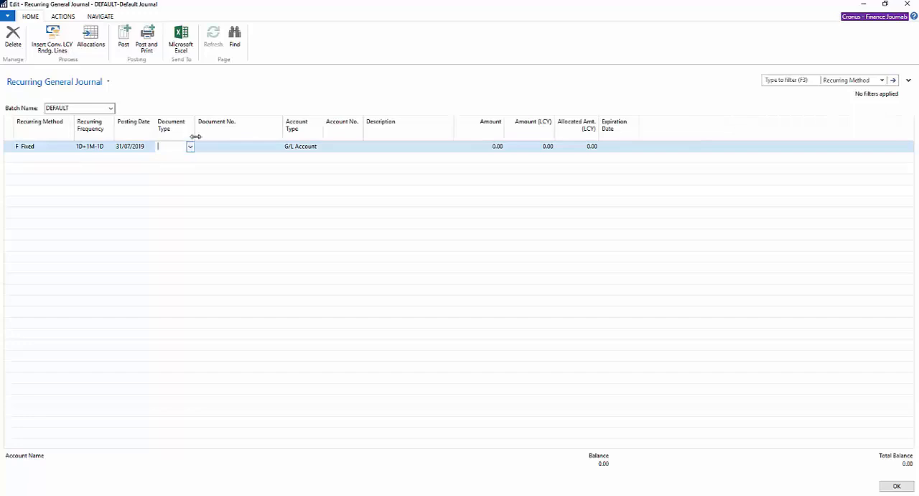
left_click(226, 147)
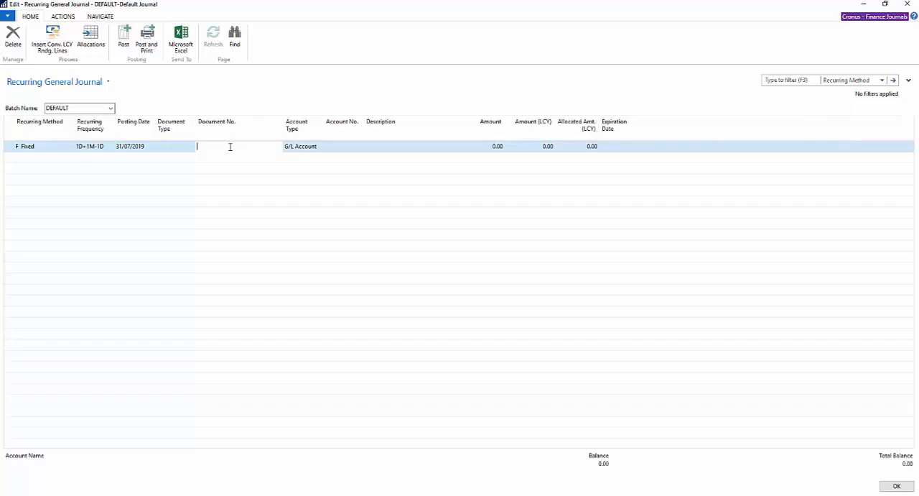
type("Rent")
key("shift+Tab")
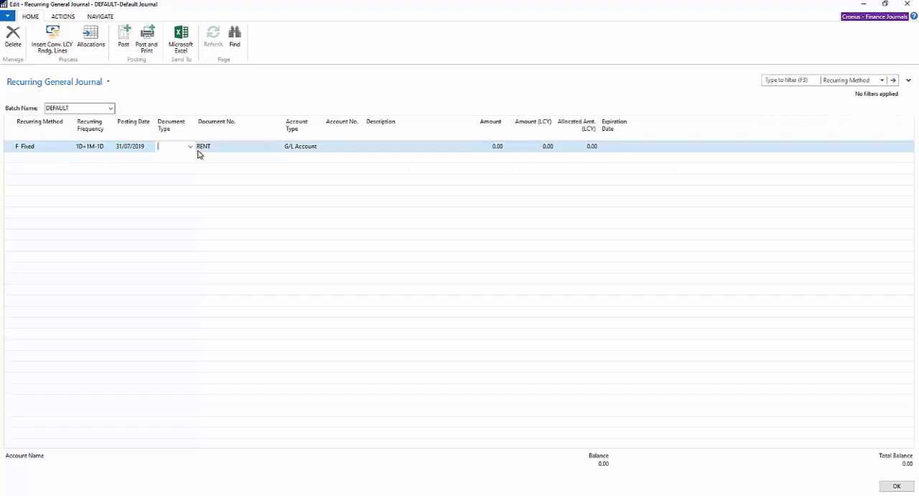
key("Tab")
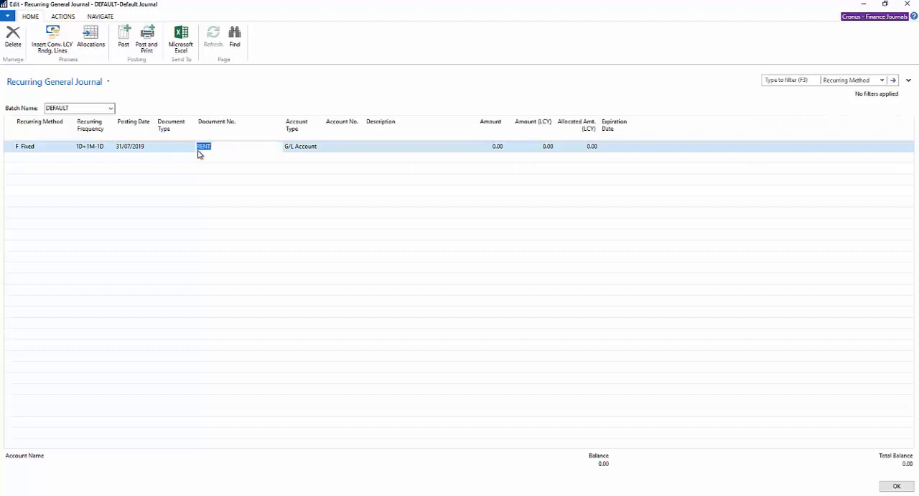
Prefix the RENT document number with the month-name wildcard %4 and consult the list of possible wildcards in the Word document.
left_click(204, 146)
type("/JULY")
key("BackSpace")
key("BackSpace")
key("BackSpace")
key("BackSpace")
key("BackSpace")
type("%4")
left_click_drag(1, 143, 501, 107)
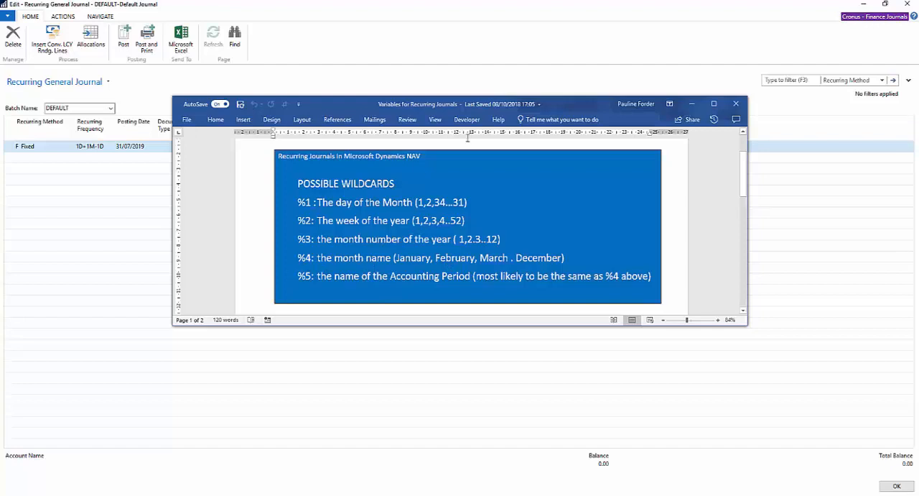
left_click_drag(491, 105, 0, 309)
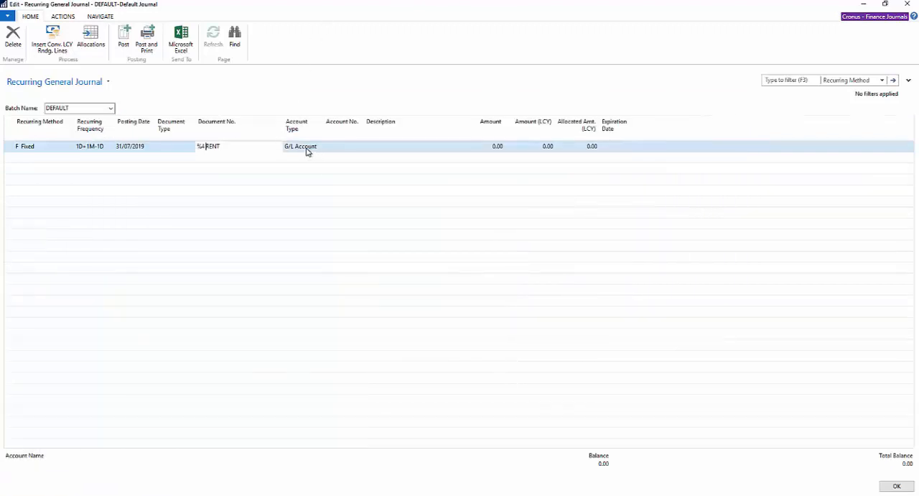
Look up and assign the Rent Prepayments G/L account to the journal line.
left_click(349, 146)
type("ren")
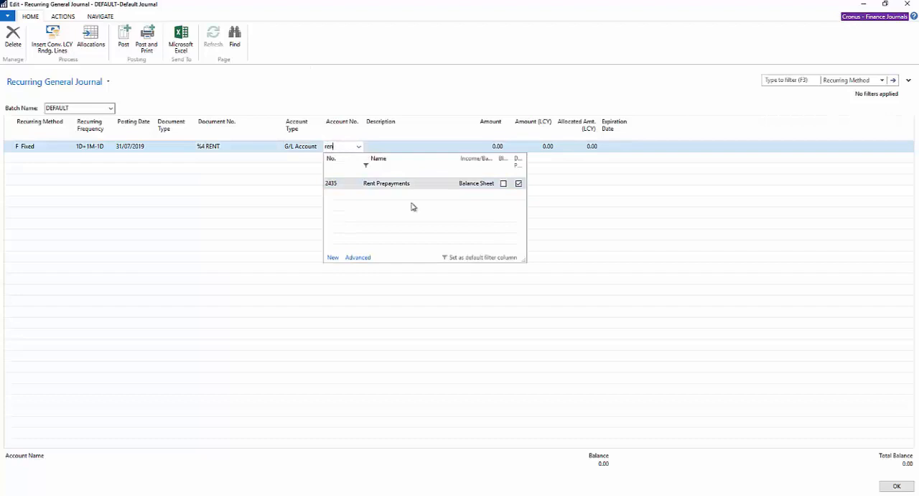
left_click(397, 184)
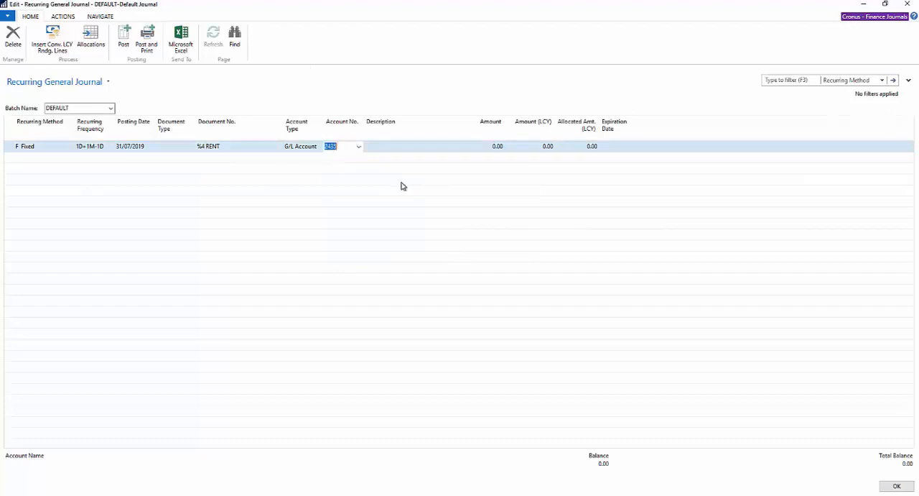
key("Tab")
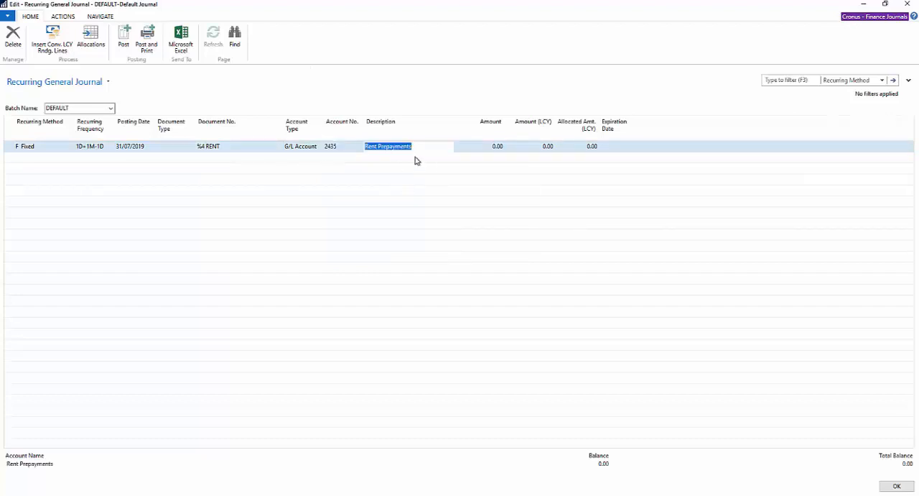
Prefix the line's Rent Prepayments description with the month-name wildcard %4.
left_click(366, 147)
key("shift+Tab")
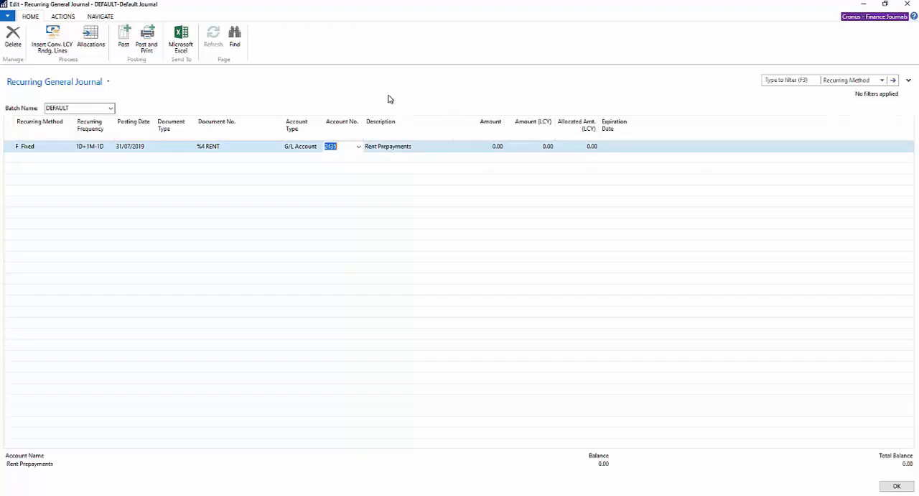
left_click(368, 148)
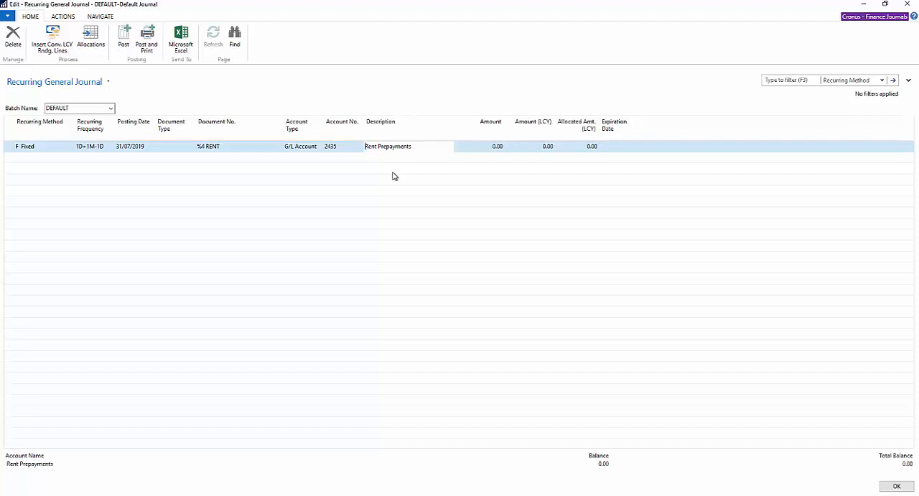
type("%4")
Switch the recurring journal to the MONTHLY batch.
left_click(111, 107)
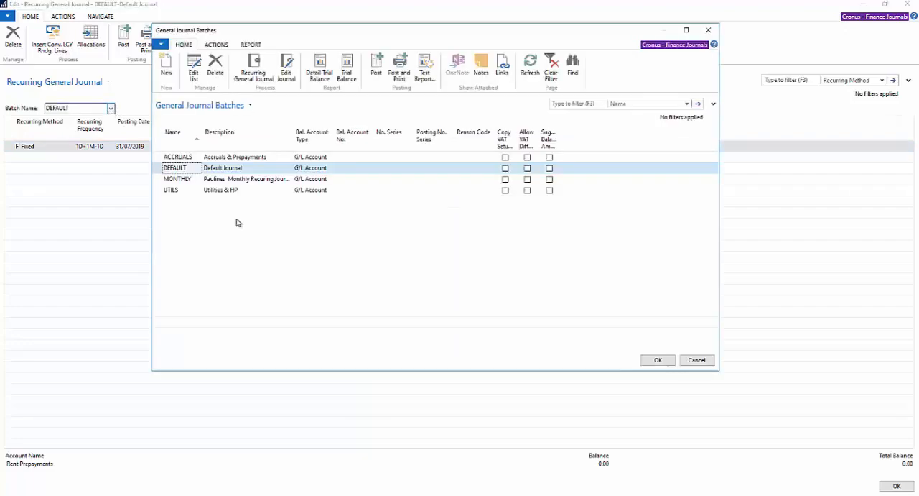
left_click(195, 180)
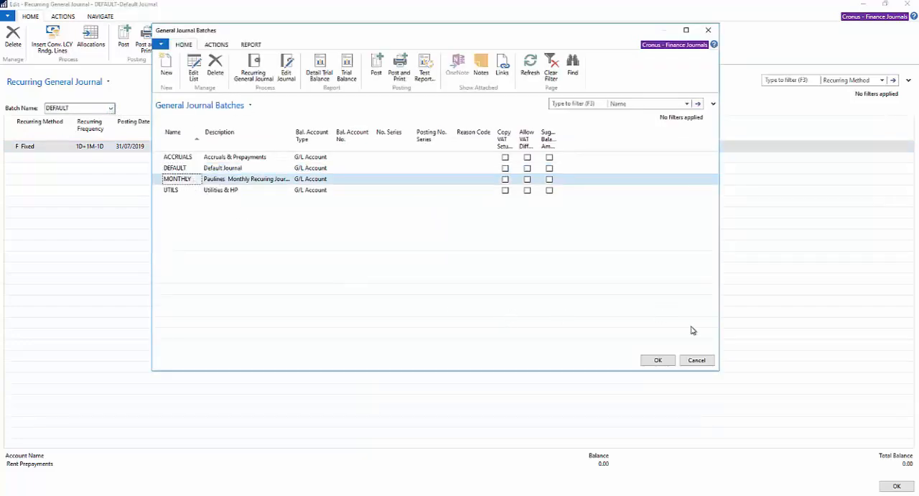
left_click(658, 360)
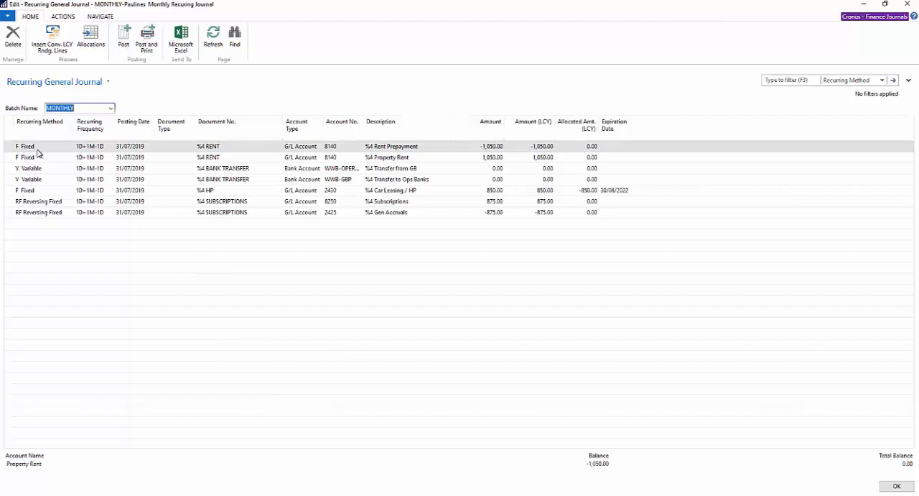
Review the two fixed rent lines and the two variable bank transfer lines.
left_click(9, 147)
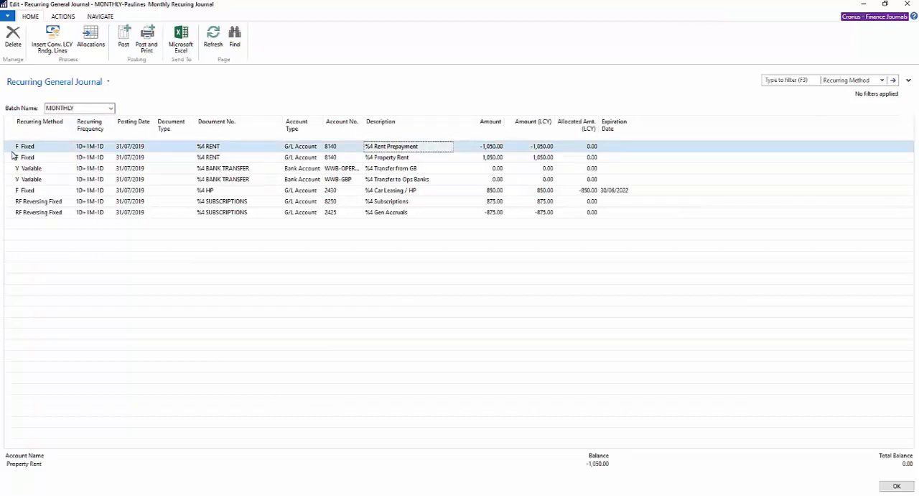
left_click(11, 158)
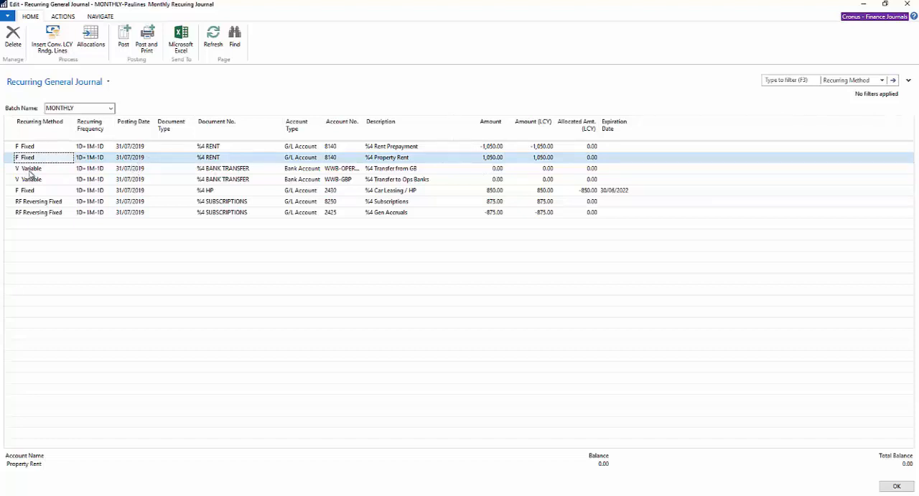
left_click(10, 169)
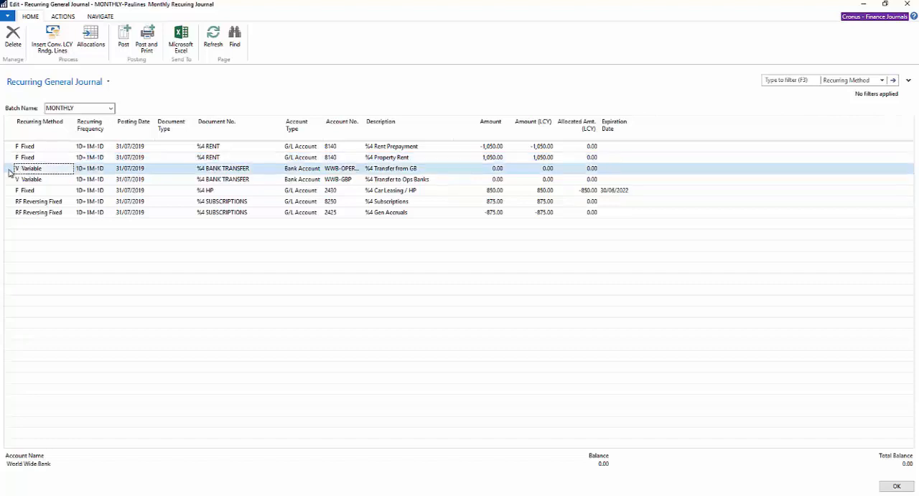
left_click(9, 179, "shift")
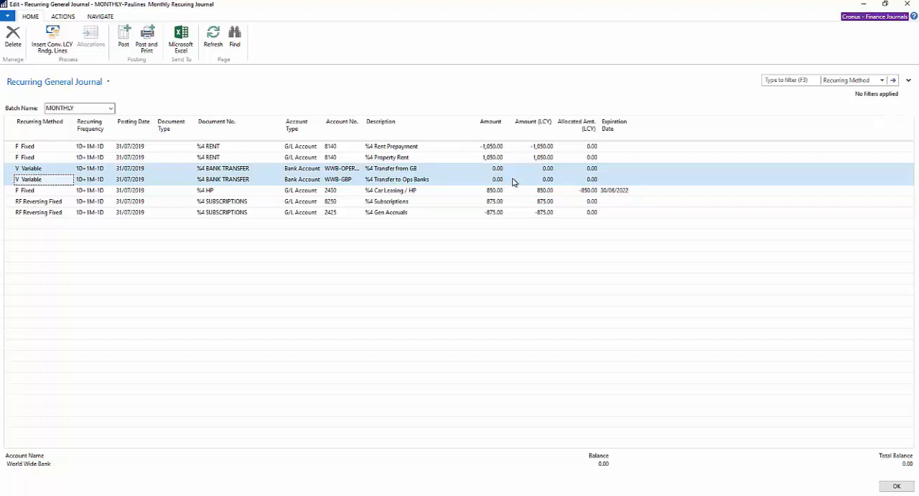
Open the allocations of the Car Leasing / HP line and examine their accounts, department codes, allocation quantities and percentages.
left_click(183, 191)
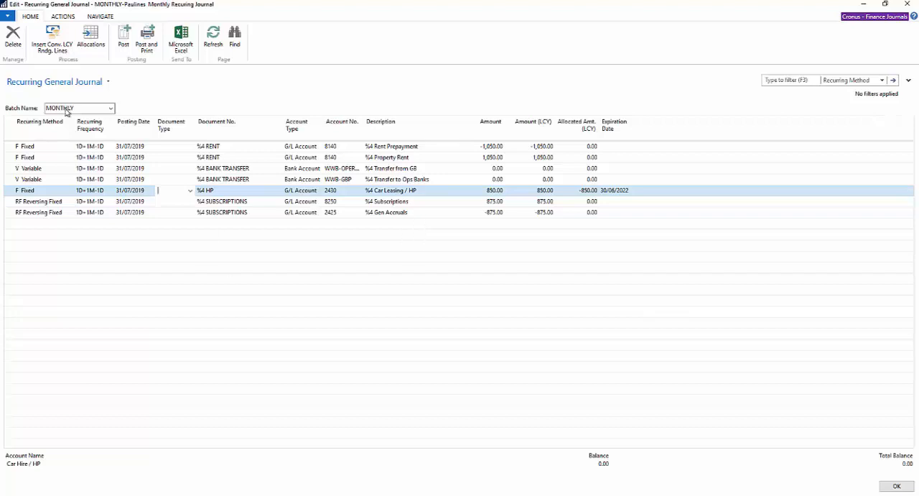
left_click(91, 38)
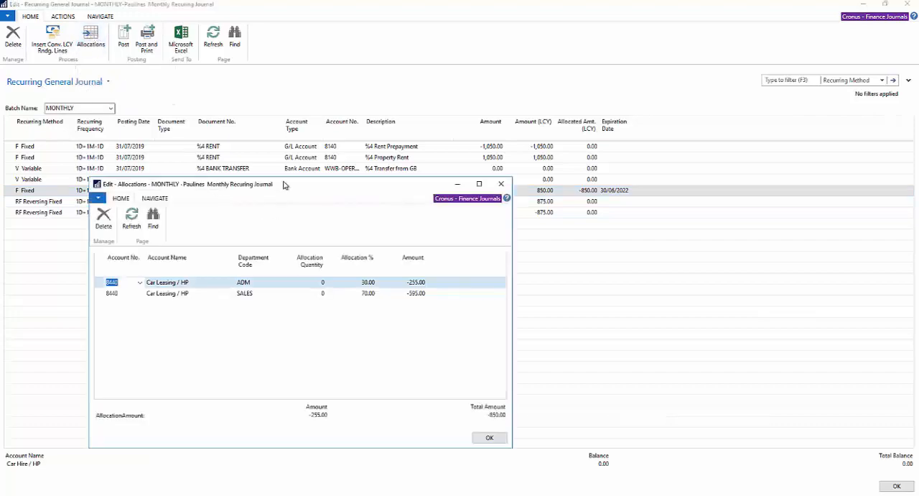
left_click_drag(284, 186, 427, 111)
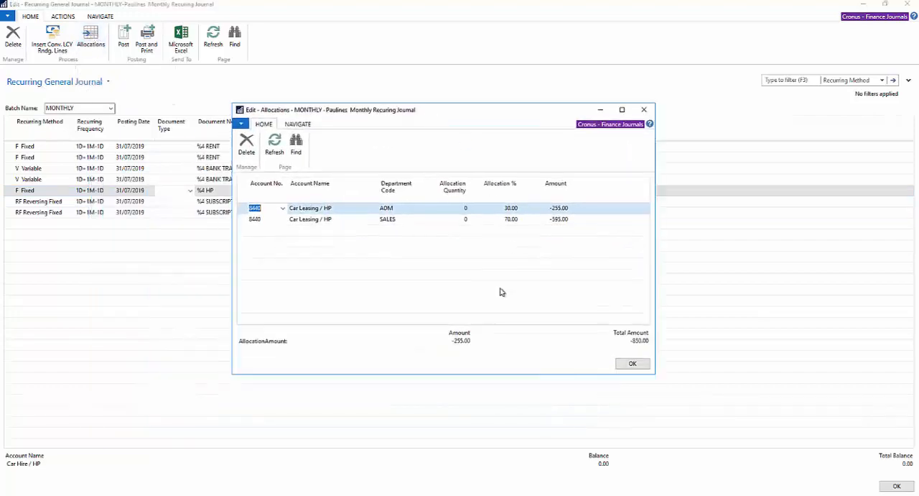
left_click(267, 219)
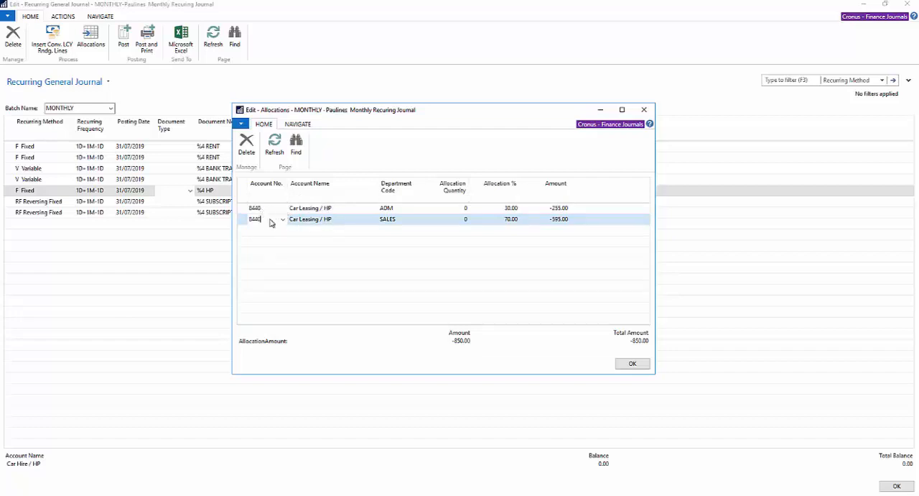
mouse_move(393, 192)
left_click(451, 208)
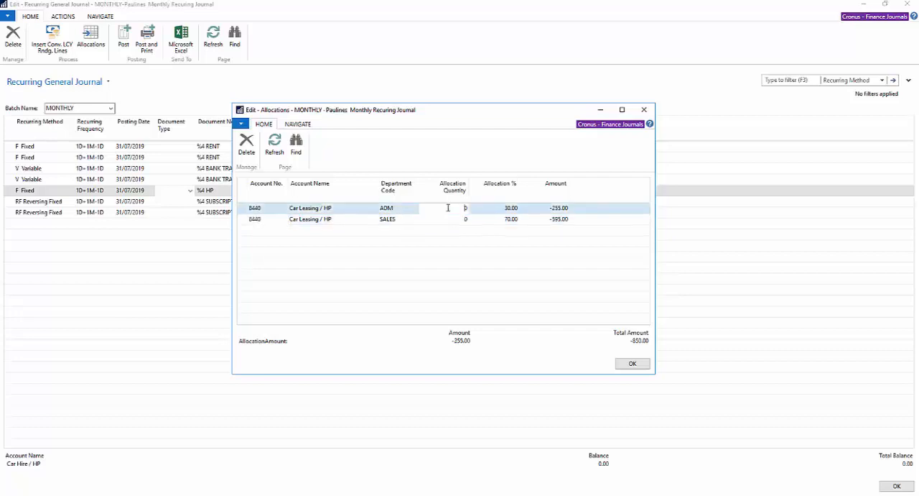
left_click(496, 209)
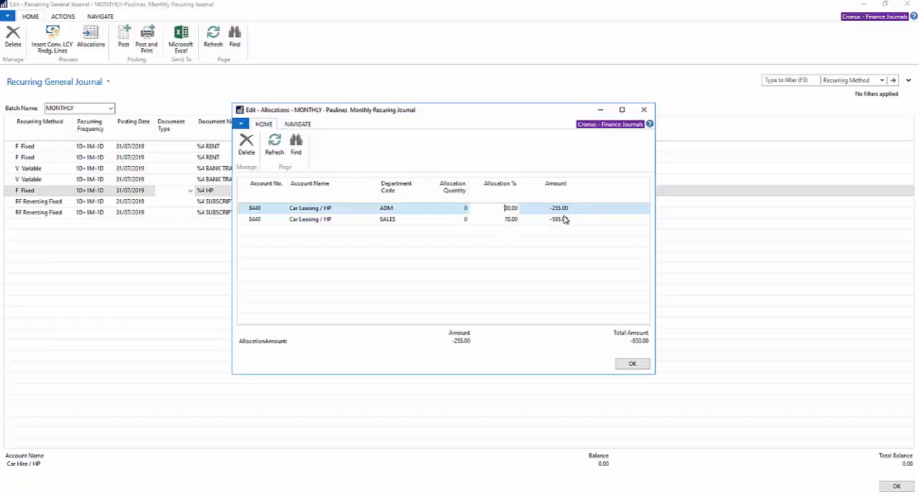
Close the Car Leasing / HP allocations and review the two reversing fixed subscriptions lines.
left_click(627, 364)
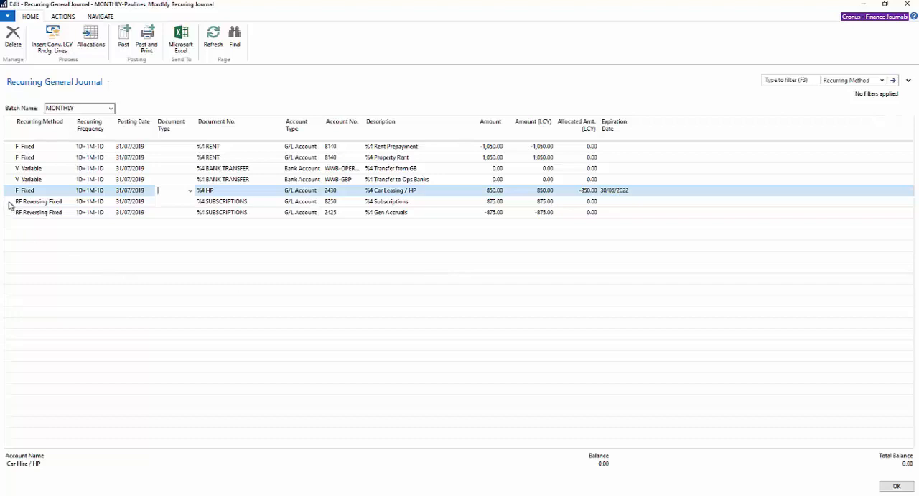
left_click_drag(10, 204, 10, 212)
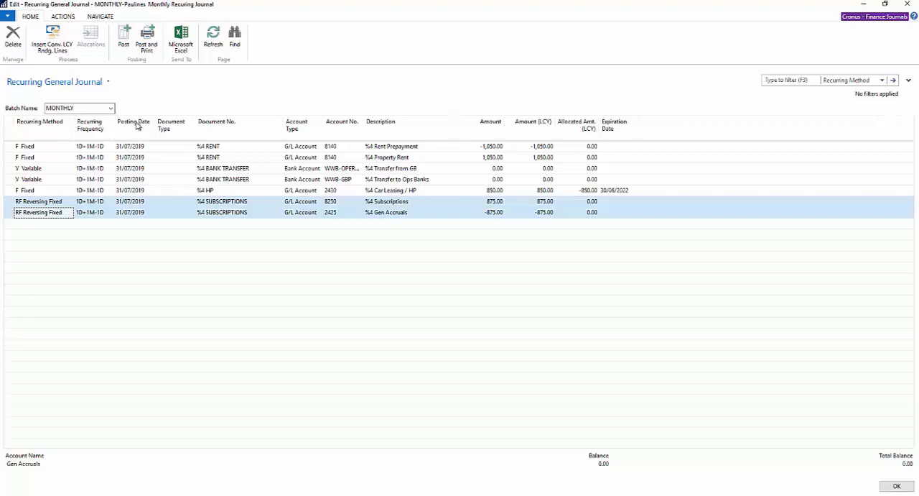
Try to post the MONTHLY batch while the bank transfer lines have no amounts.
left_click(123, 46)
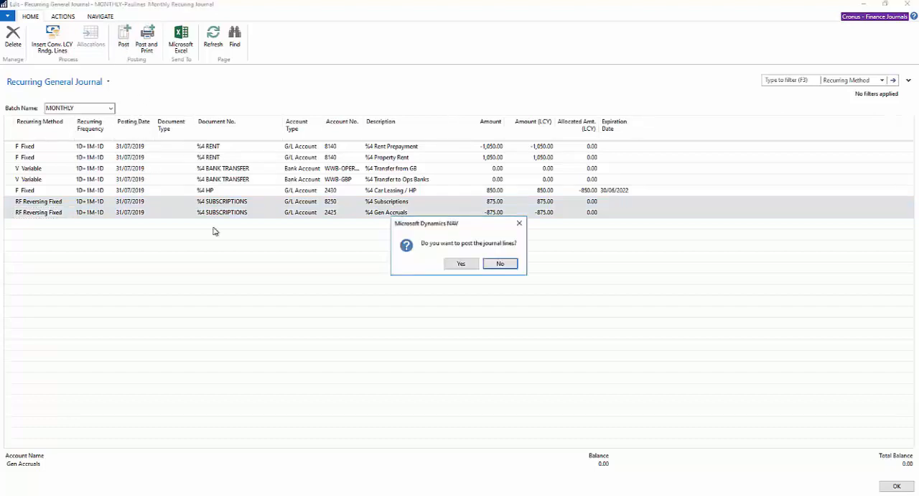
left_click(461, 263)
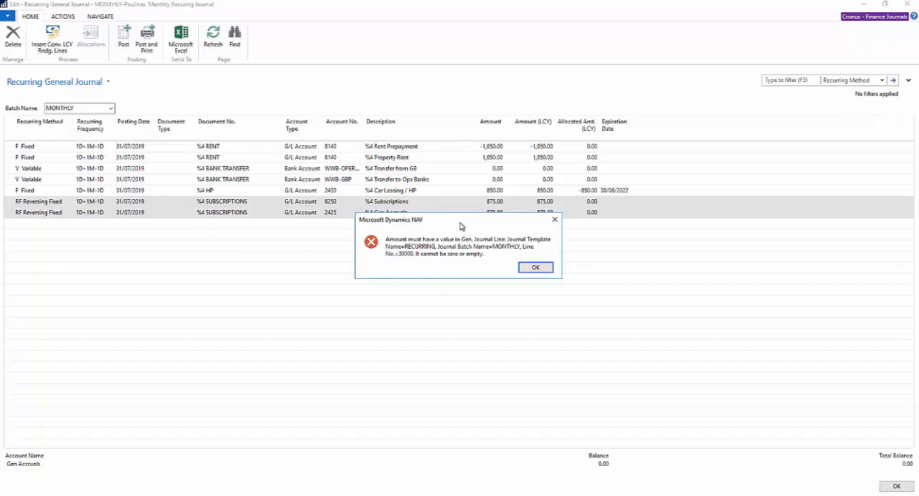
left_click(537, 267)
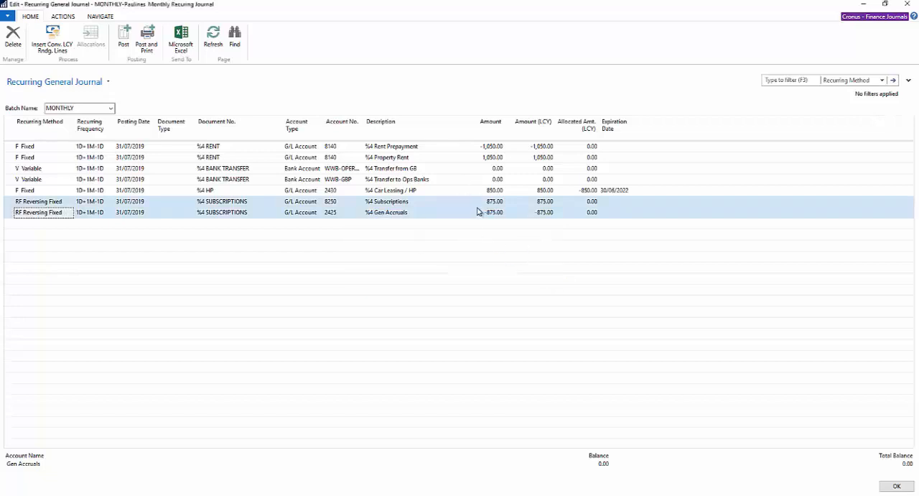
Set the amounts to -750 on the Transfer from GB line and 750 on the Transfer to Ops Banks line.
left_click(484, 169)
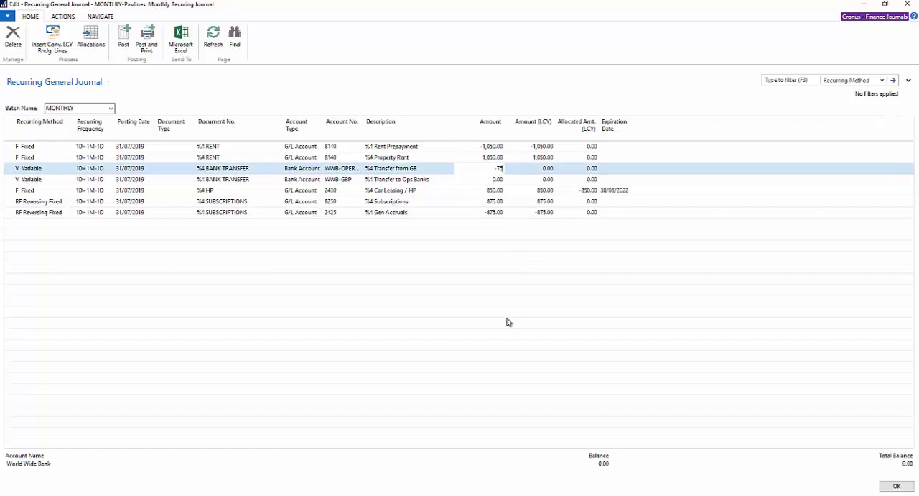
type("-750")
key("Tab")
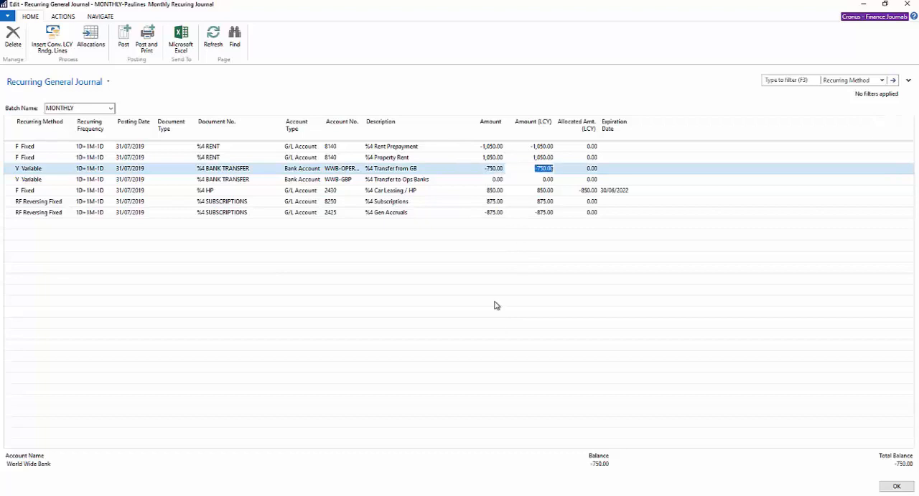
left_click(484, 179)
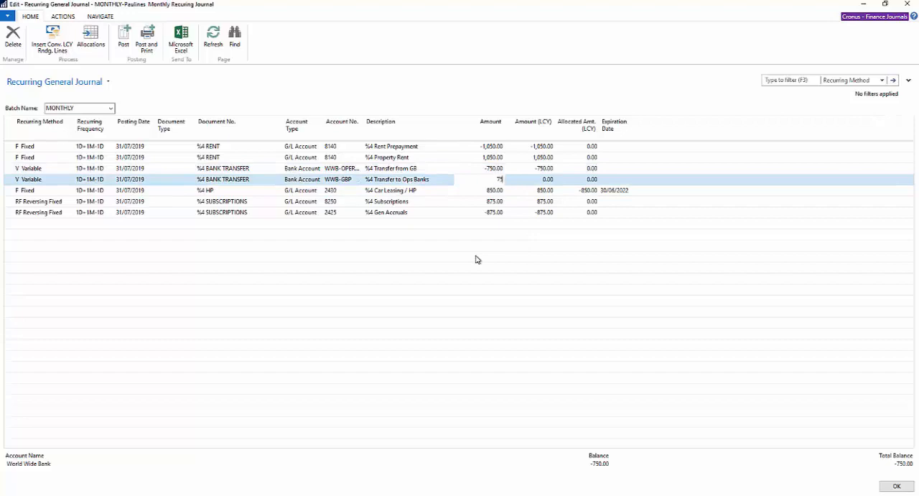
key("Tab")
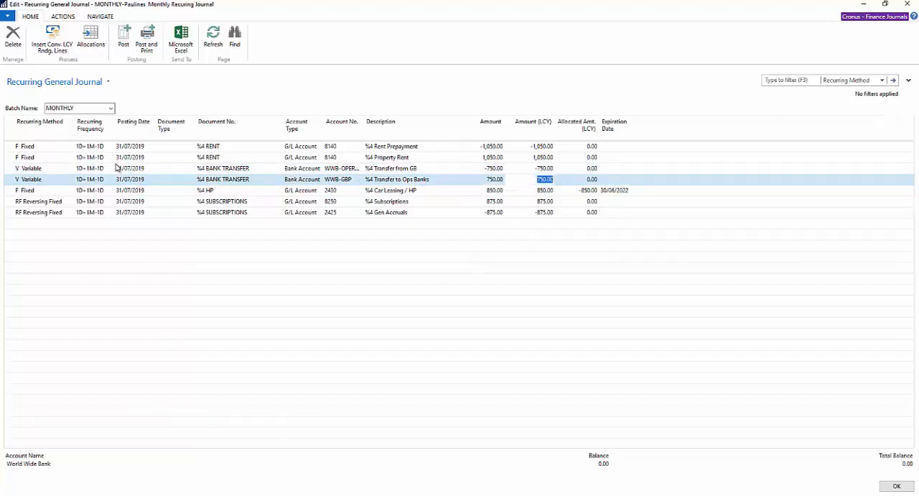
Post the MONTHLY batch's recurring journal lines.
left_click(124, 36)
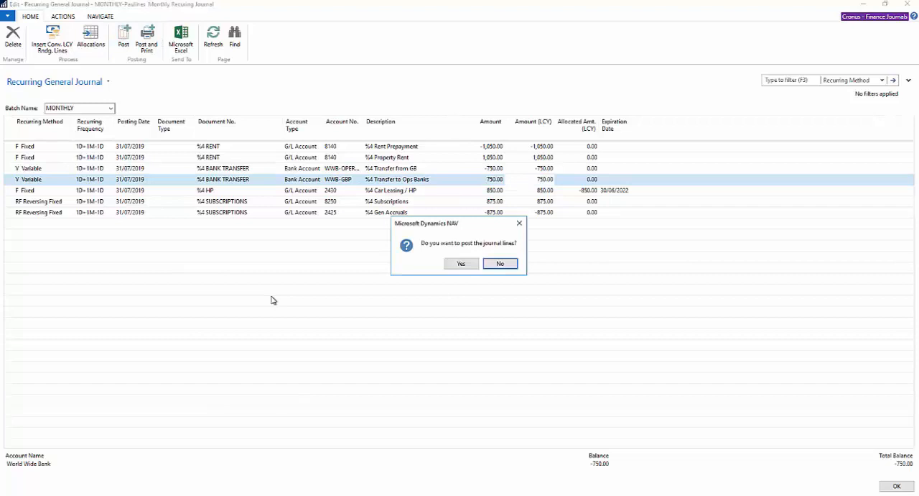
left_click(461, 263)
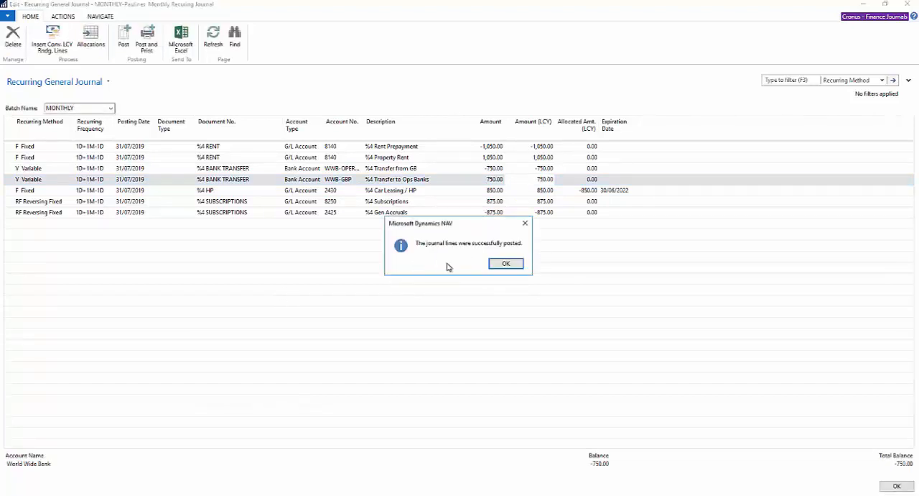
left_click(506, 265)
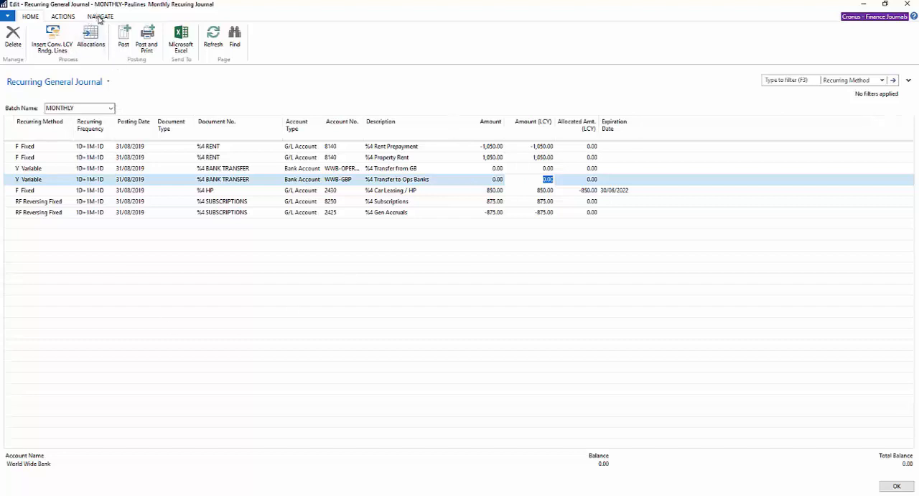
Examine the general ledger entries of the Rent Prepayment line's account, then return to the recurring journal.
left_click(99, 17)
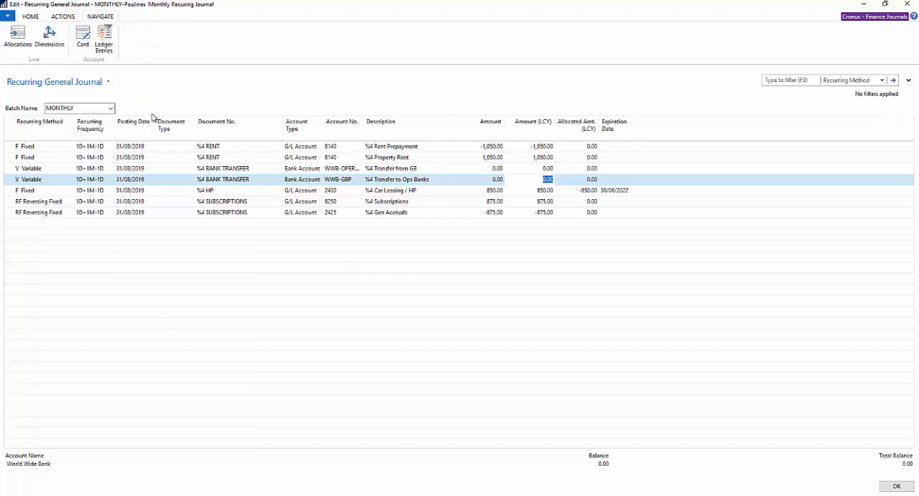
left_click(40, 147)
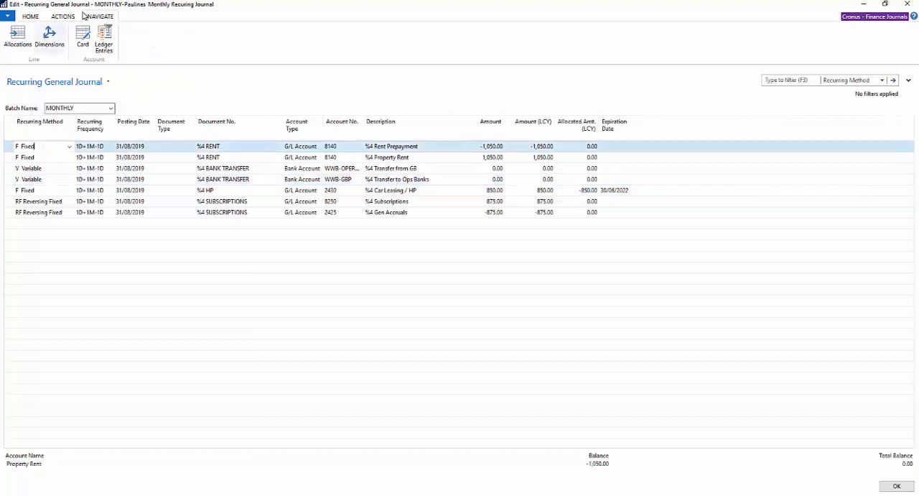
left_click(105, 41)
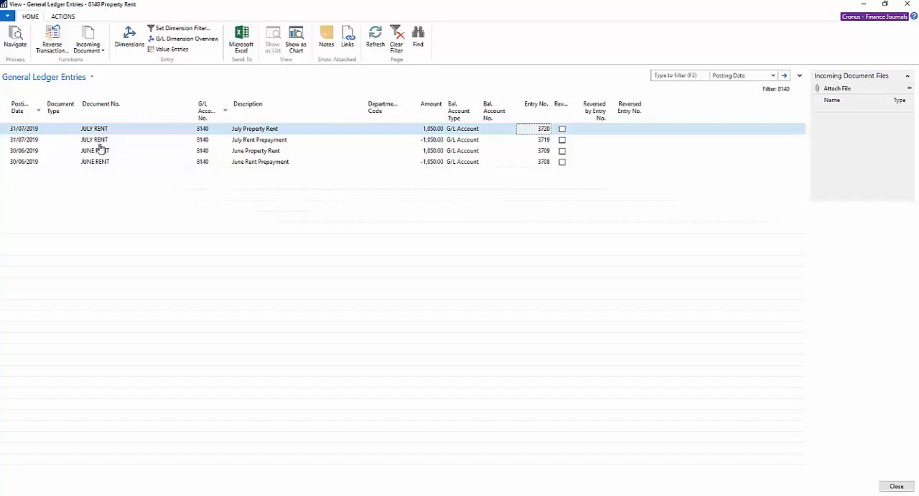
key("Escape")
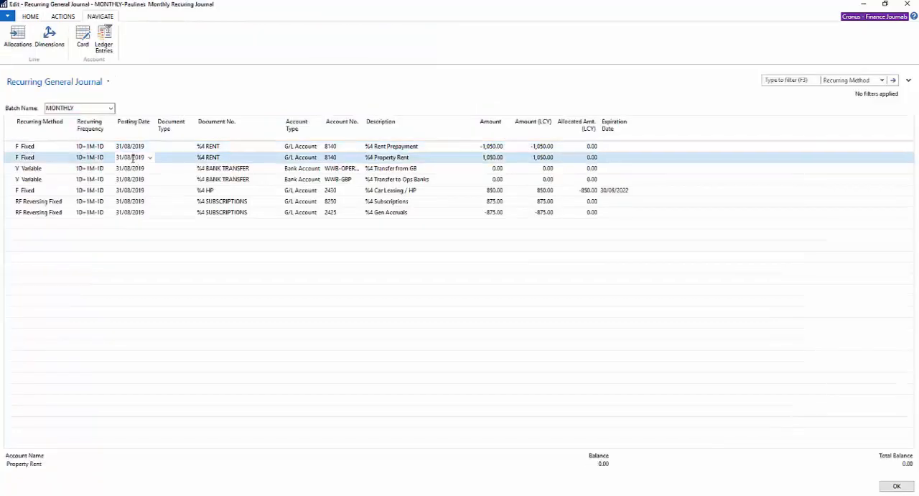
Examine the bank account ledger entries behind the Transfer from GB line.
left_click(132, 167)
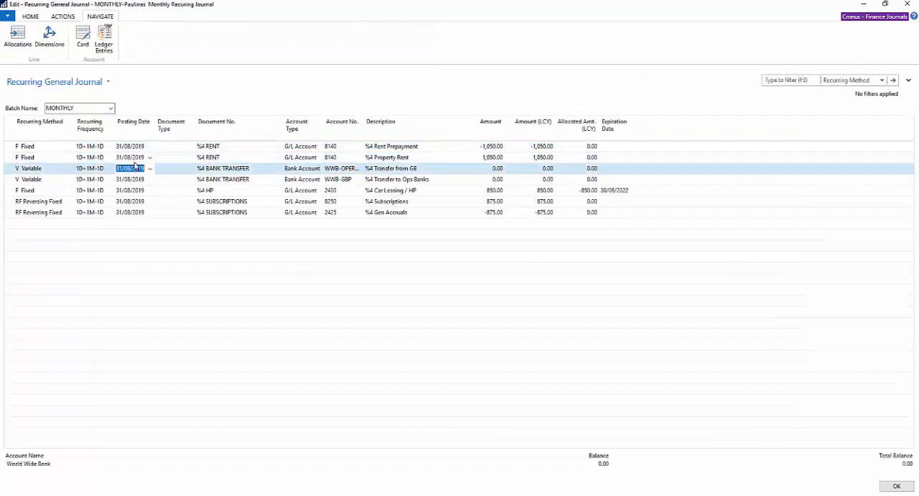
left_click(104, 39)
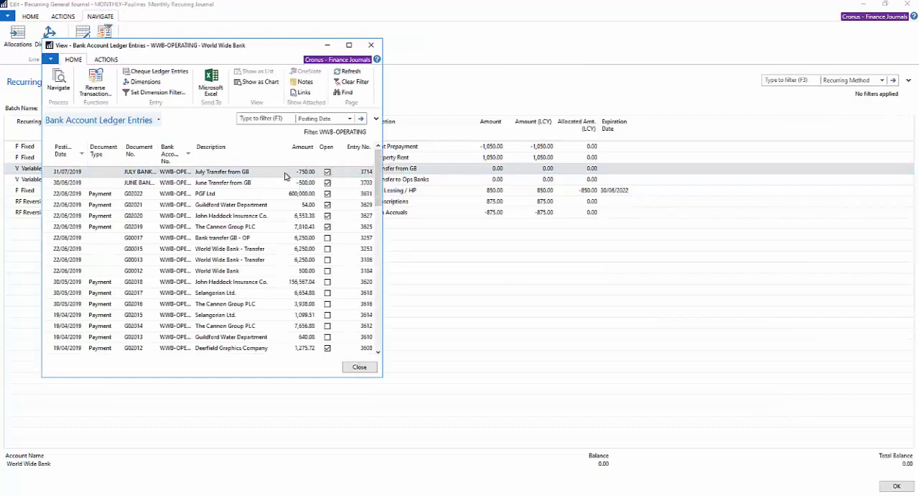
key("Escape")
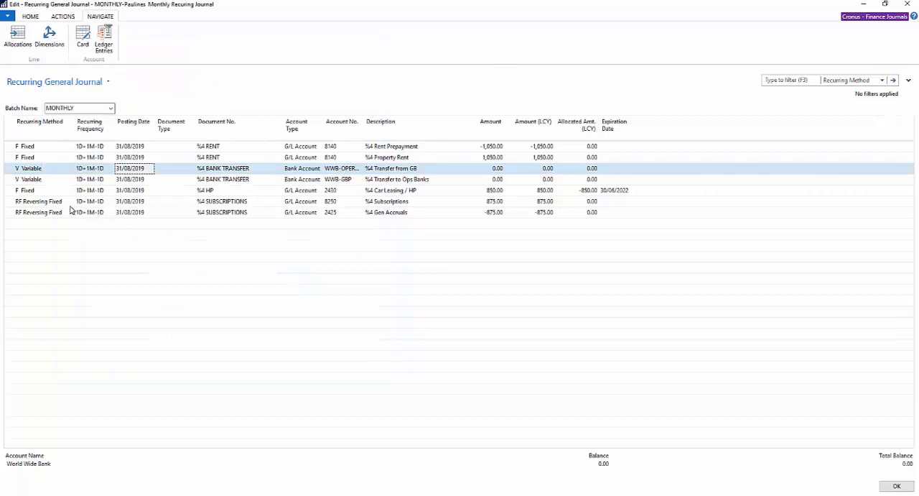
Open the Car Leasing / HP line's ledger entries and trace the JULY HP document's related G/L entries by department.
left_click(25, 190)
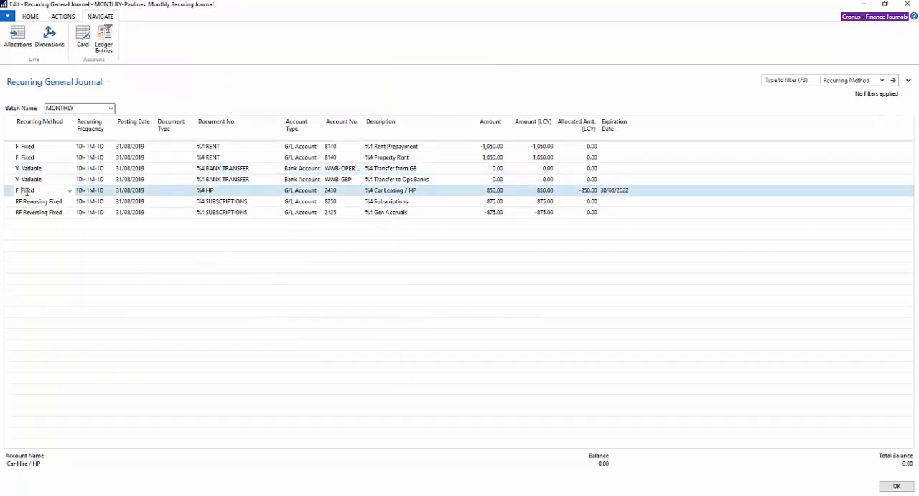
left_click(111, 36)
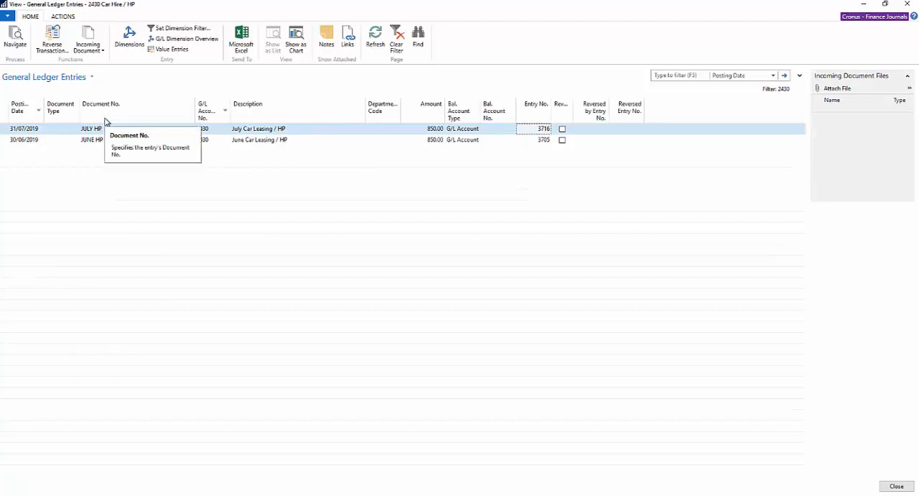
left_click(19, 37)
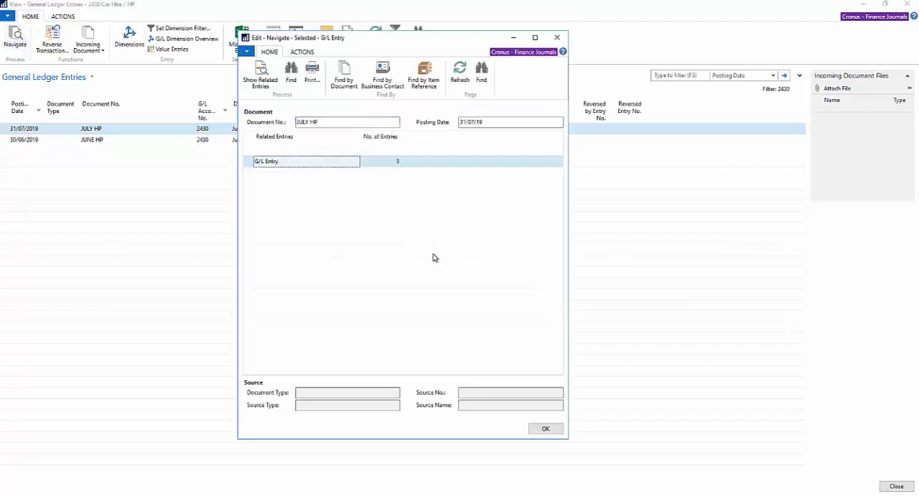
left_click(399, 167)
left_click(399, 166)
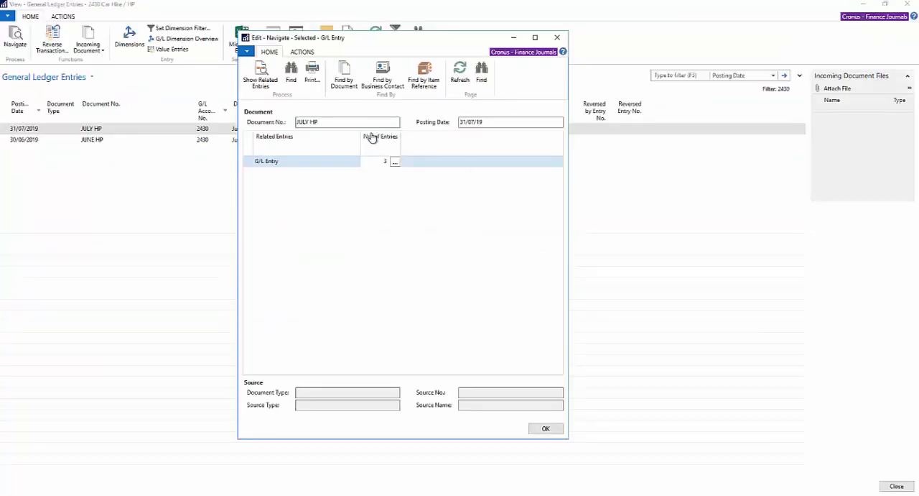
key("Escape")
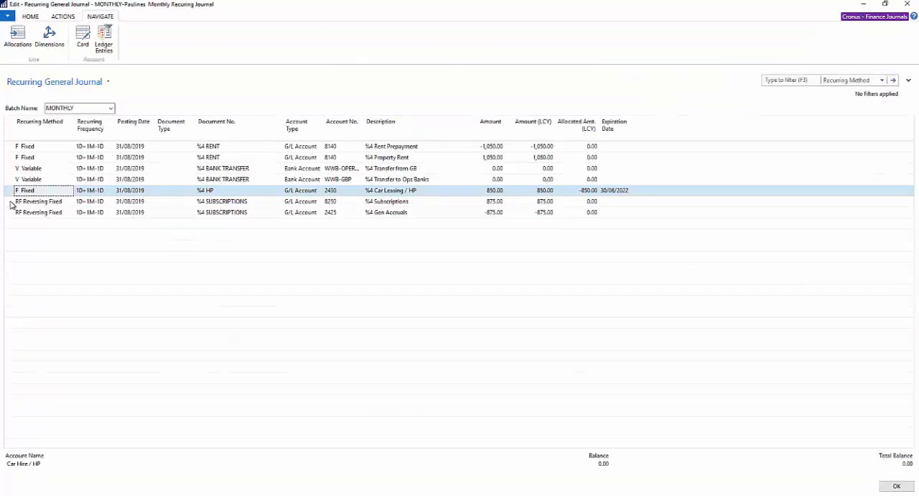
Examine the Subscriptions line's ledger entries, comparing the July posting dated 31/07/2019 with its reversal dated 01/08/2019.
left_click(11, 205)
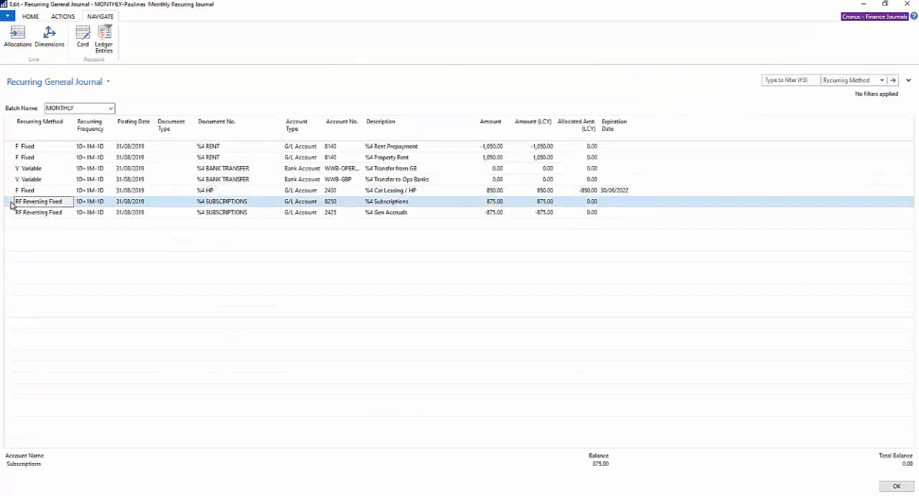
left_click(104, 37)
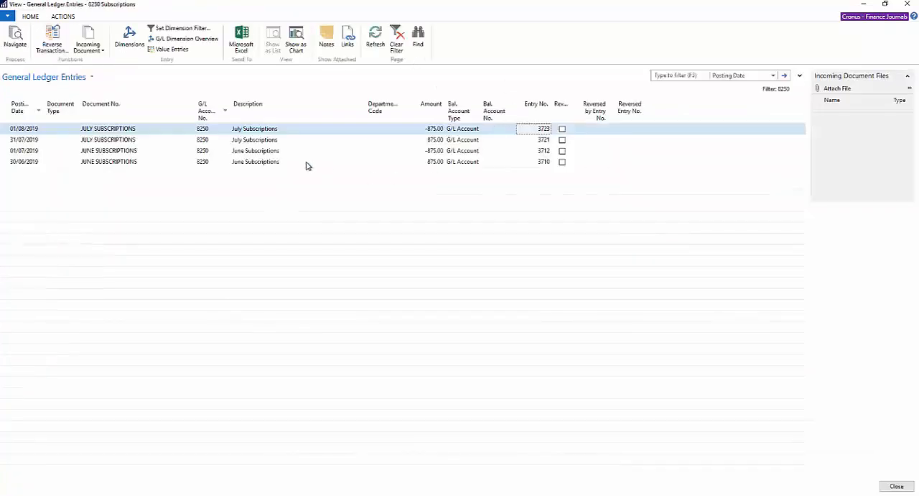
left_click(12, 141)
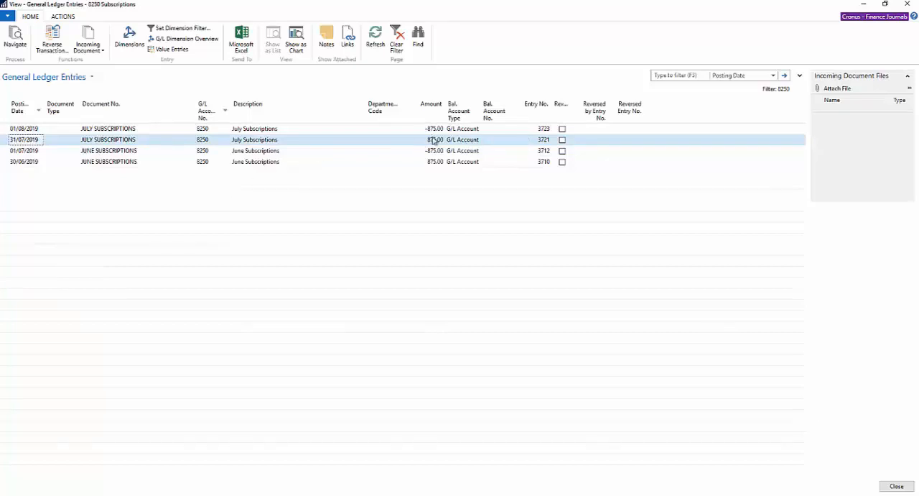
left_click(5, 131)
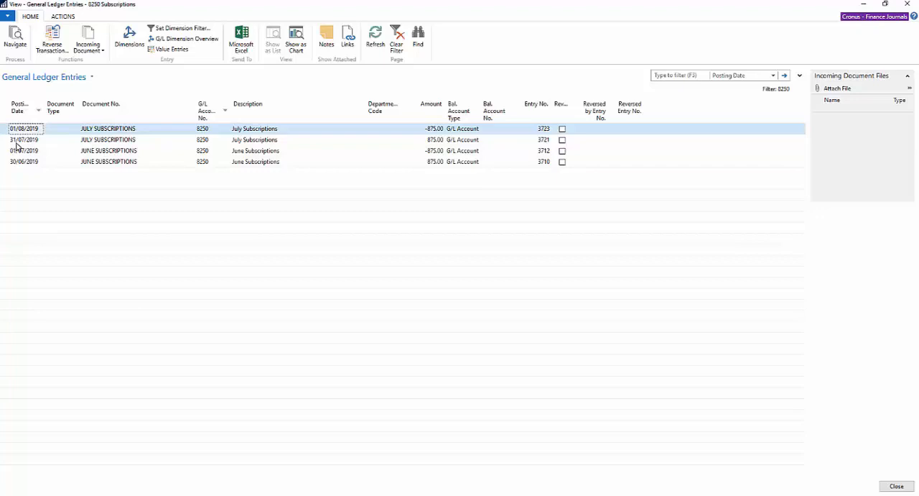
key("Escape")
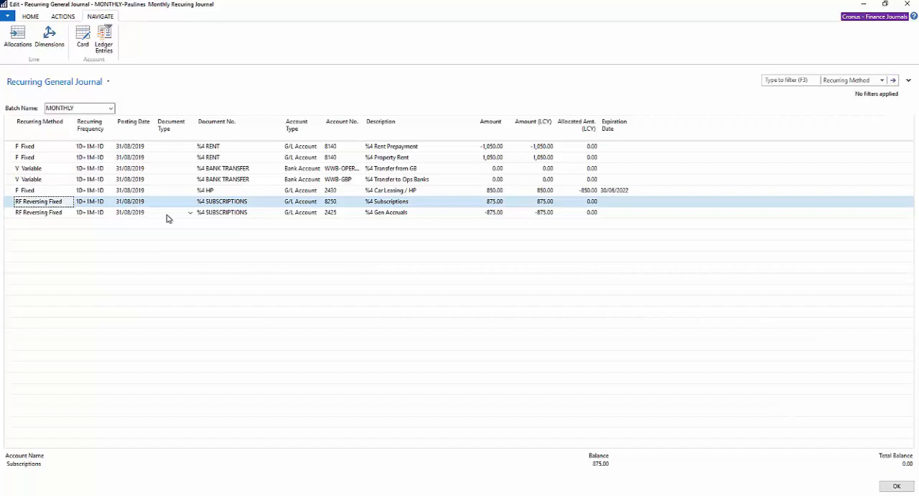
Leave the recurring journal, find the deferral templates and open the HEAT_LIGHT template's card for editing.
key("Escape")
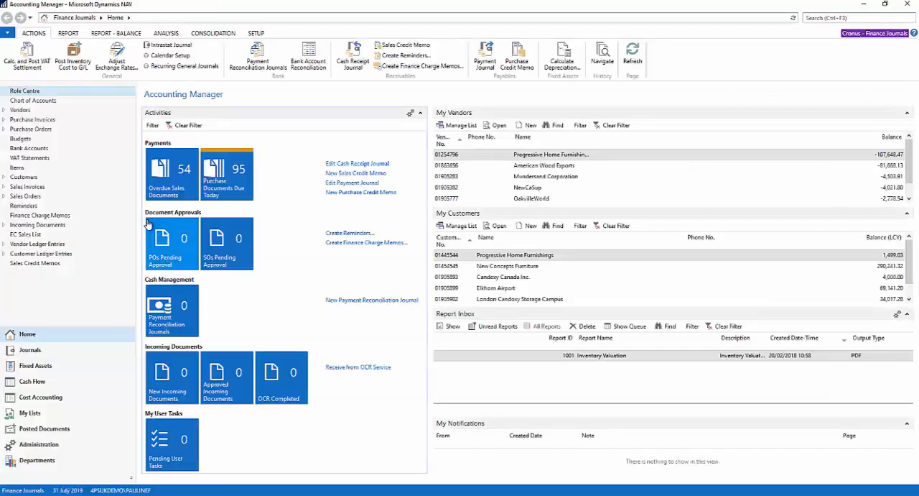
left_click(819, 18)
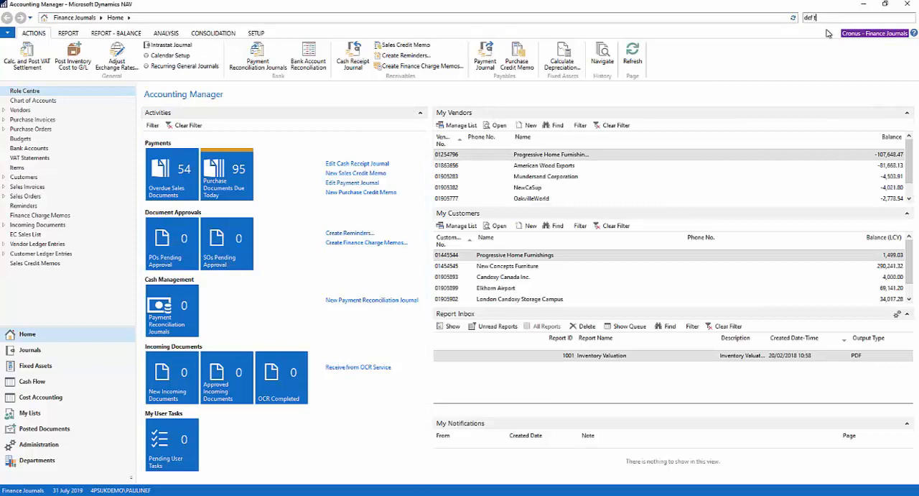
type("def temp")
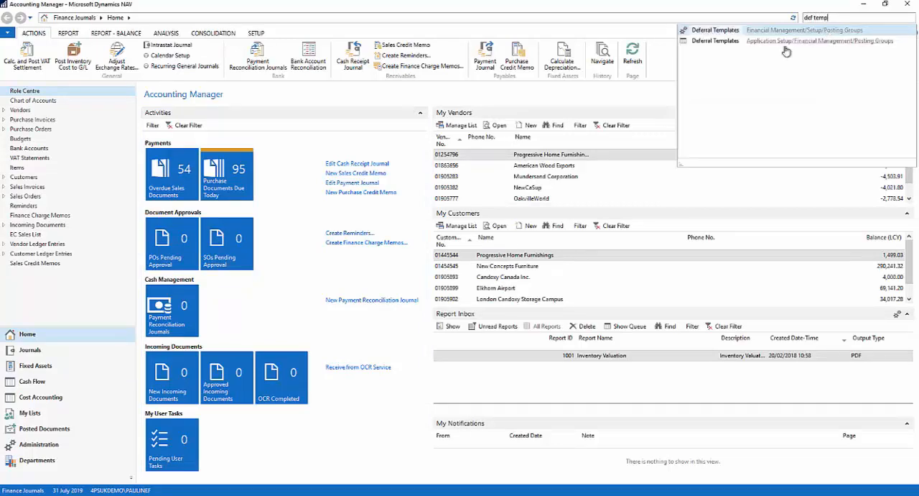
left_click(715, 32)
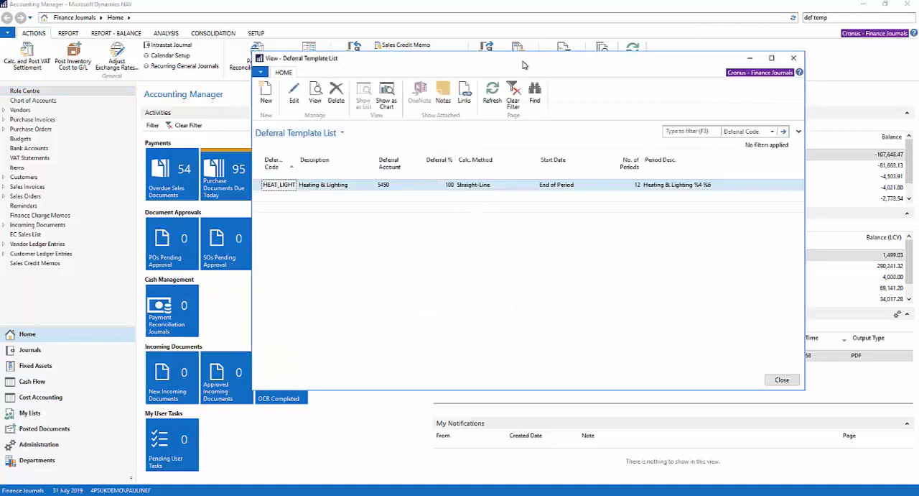
left_click_drag(525, 61, 476, 54)
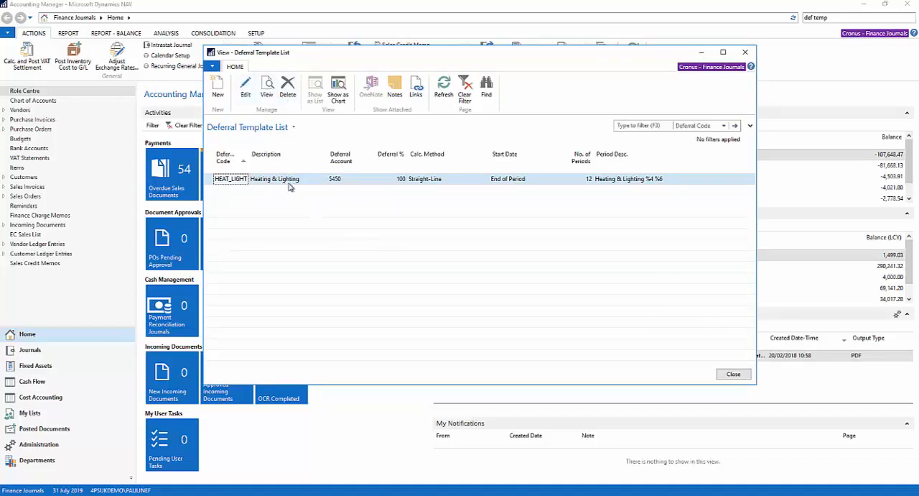
left_click(245, 89)
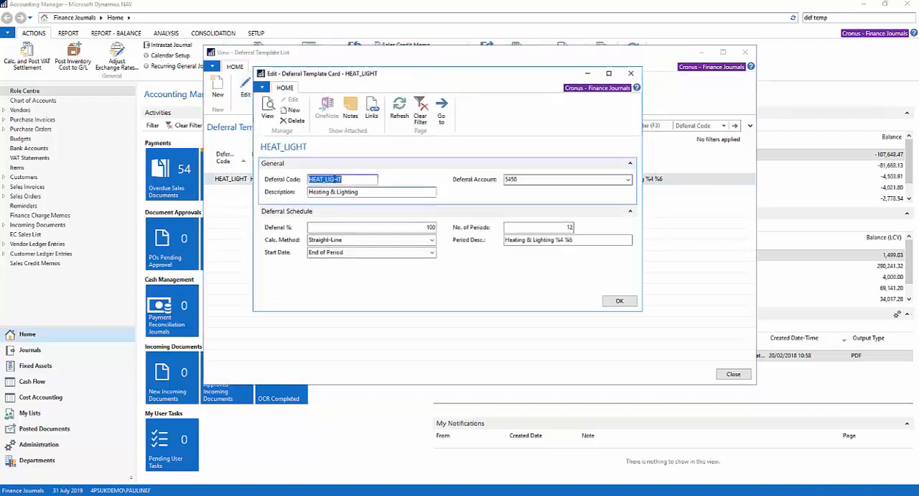
Check the HEAT_LIGHT template's description and pick 5450 Expense Deferrals as its deferral account.
left_click(384, 192)
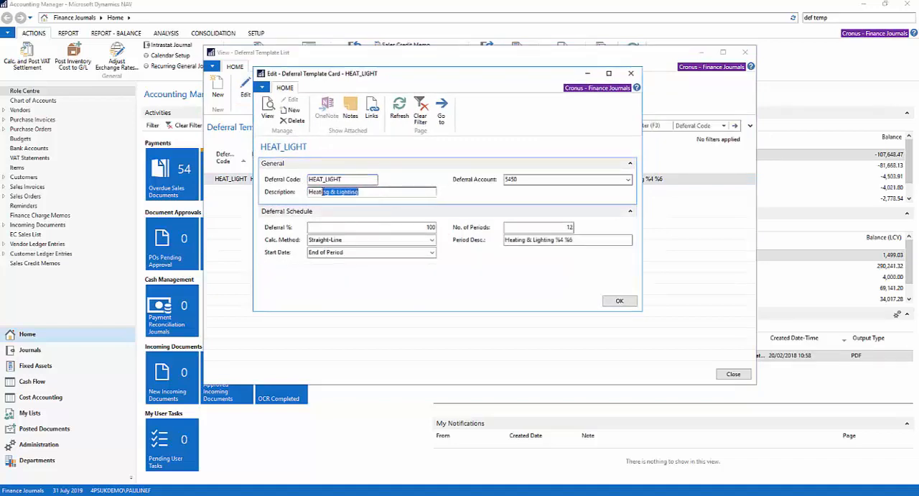
left_click(543, 179)
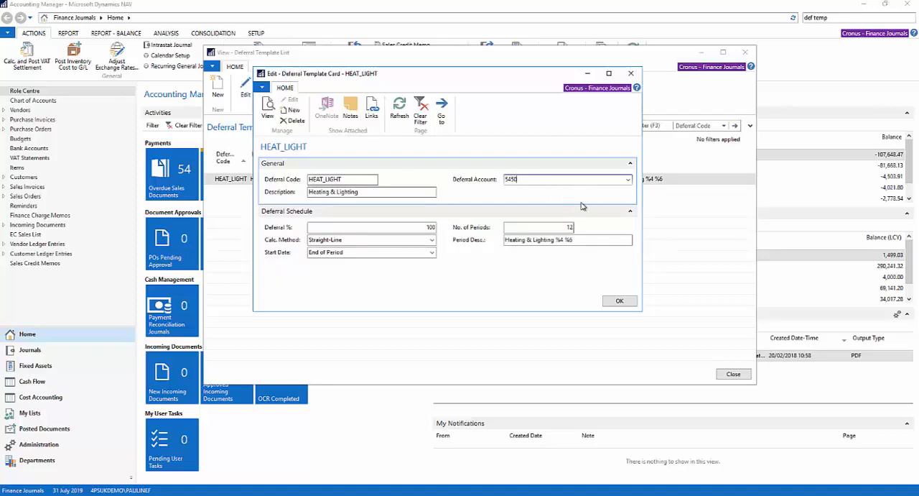
left_click(628, 181)
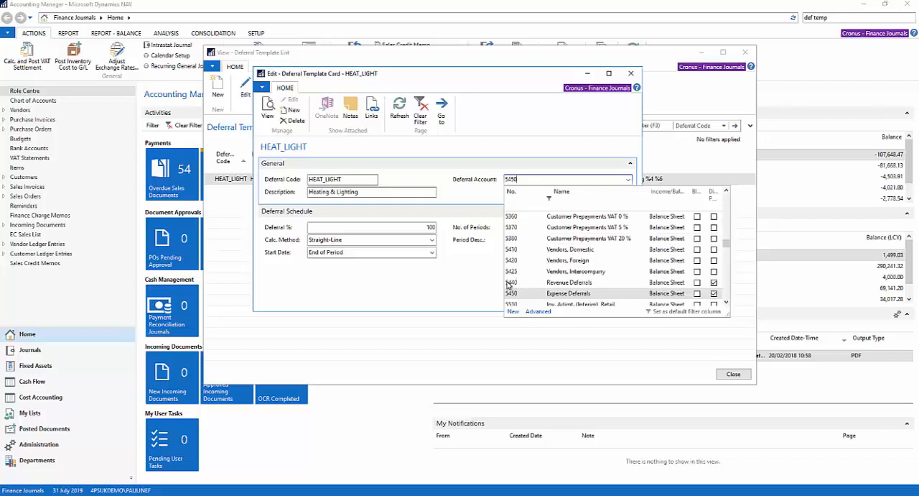
left_click(554, 294)
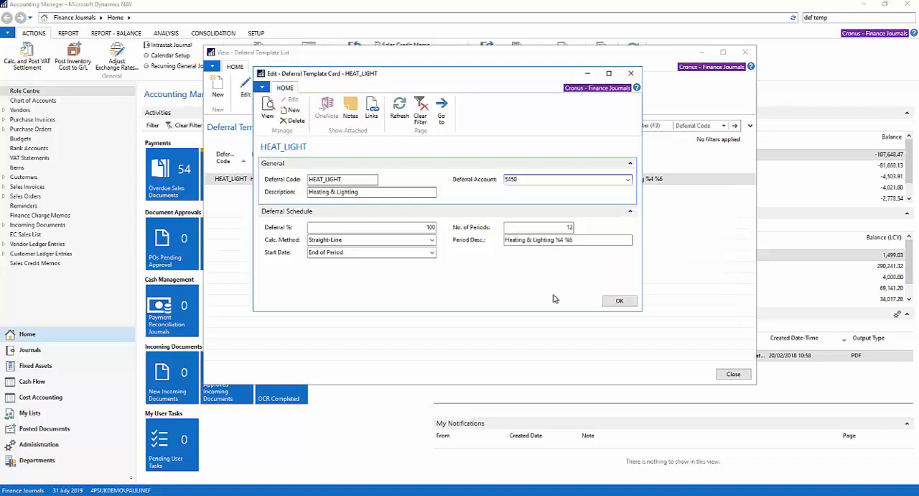
Examine the deferral schedule's percentage, calculation method choices, number of periods and period description.
left_click(351, 228)
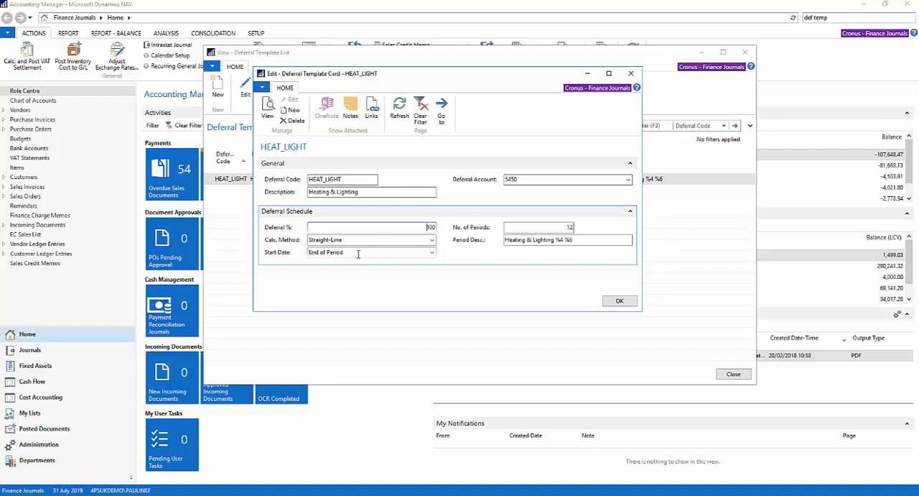
left_click(376, 239)
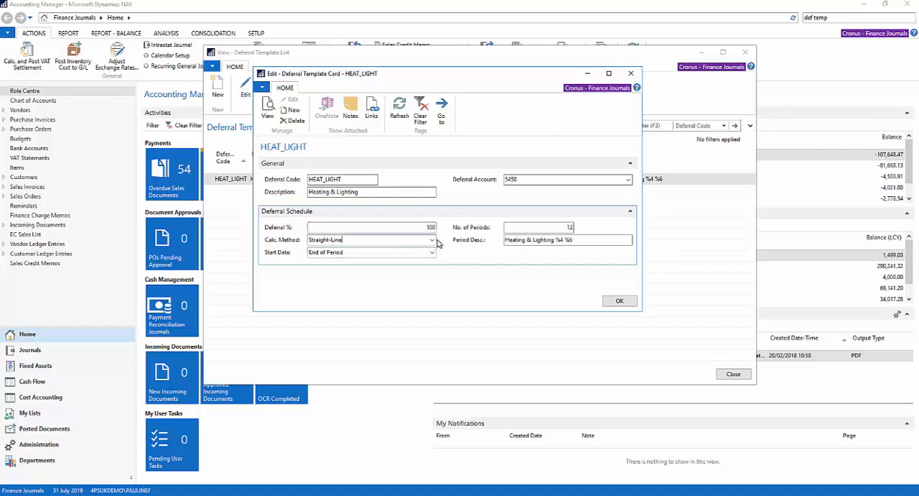
left_click(432, 240)
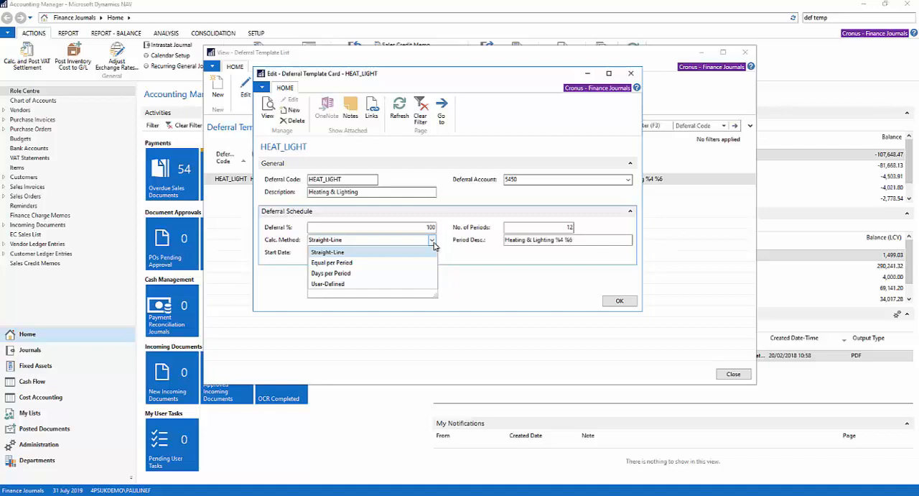
left_click(359, 292)
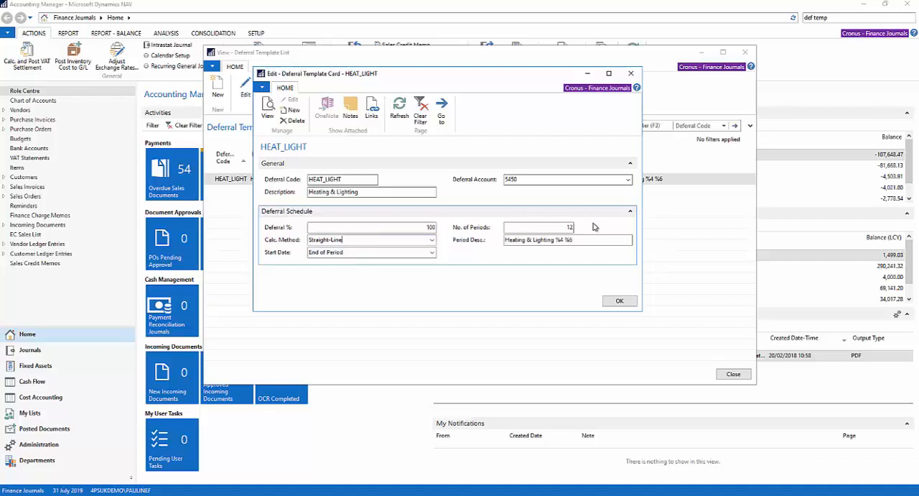
left_click(562, 226)
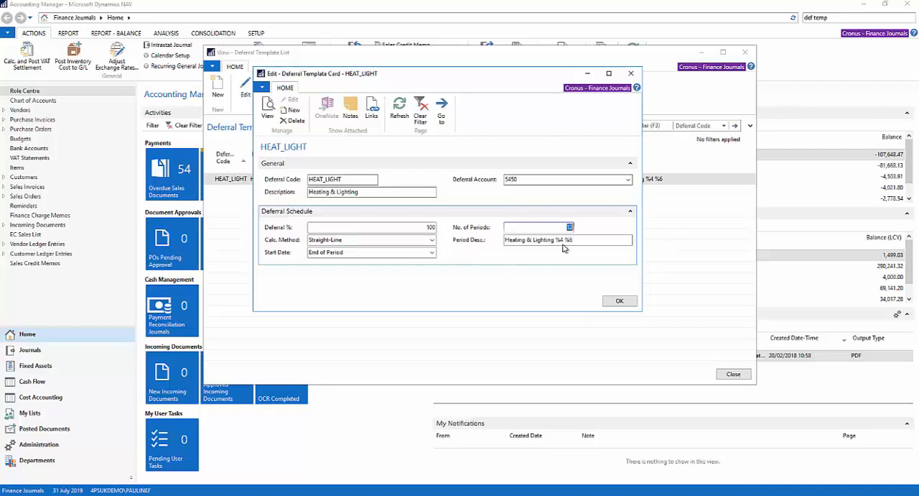
left_click(604, 243)
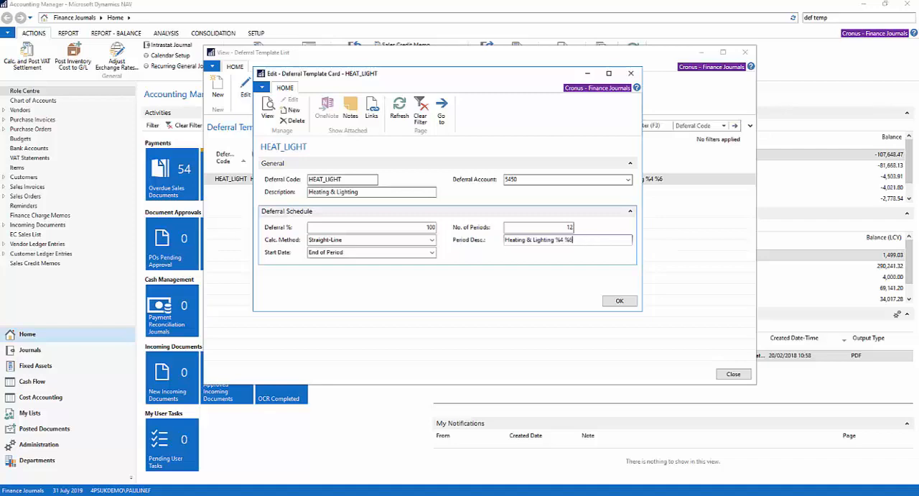
Consult the possible wildcards in the Variables for Recurring Journals Word document, and close the deferral template card and list.
left_click_drag(1, 201, 665, 109)
scroll(432, 233, "down", 1)
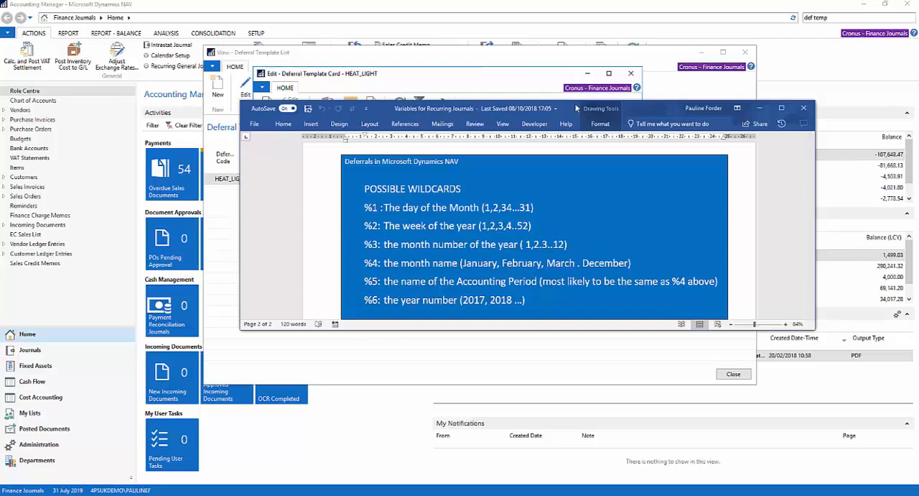
left_click_drag(569, 111, 0, 195)
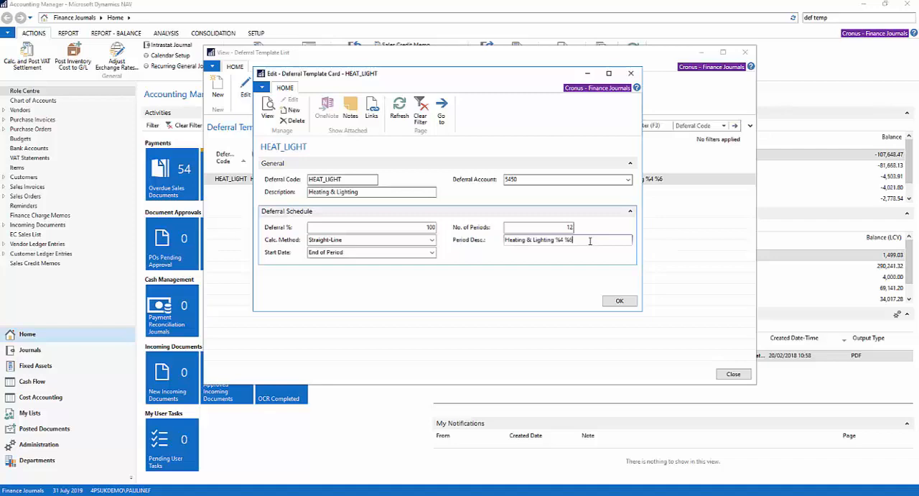
left_click(617, 300)
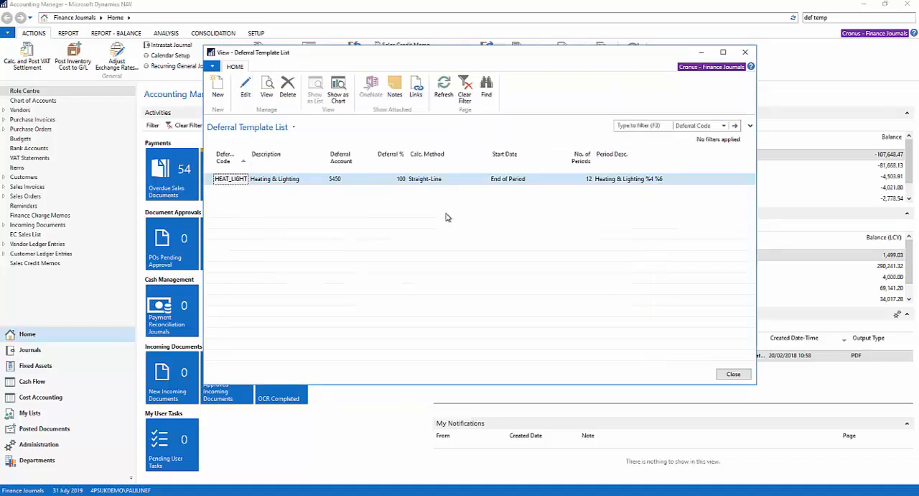
key("Escape")
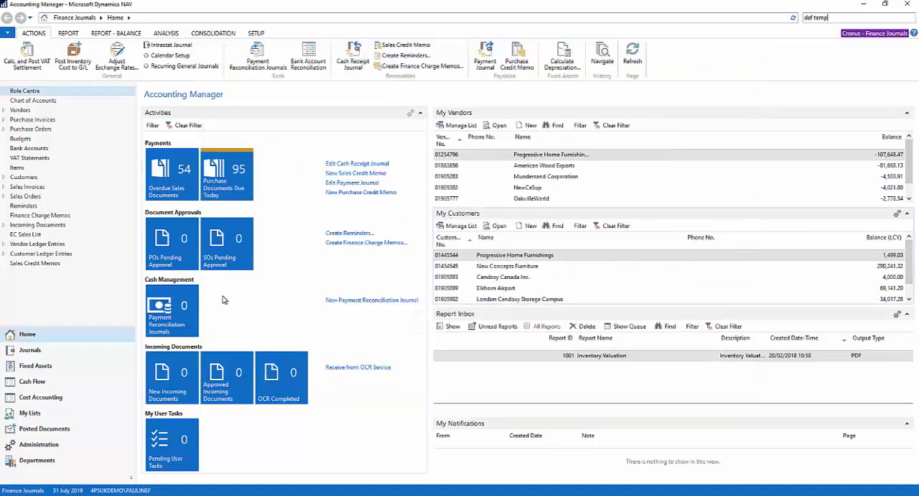
Create a new purchase invoice for vendor London Postmaster with vendor invoice number 6654.
left_click(51, 121)
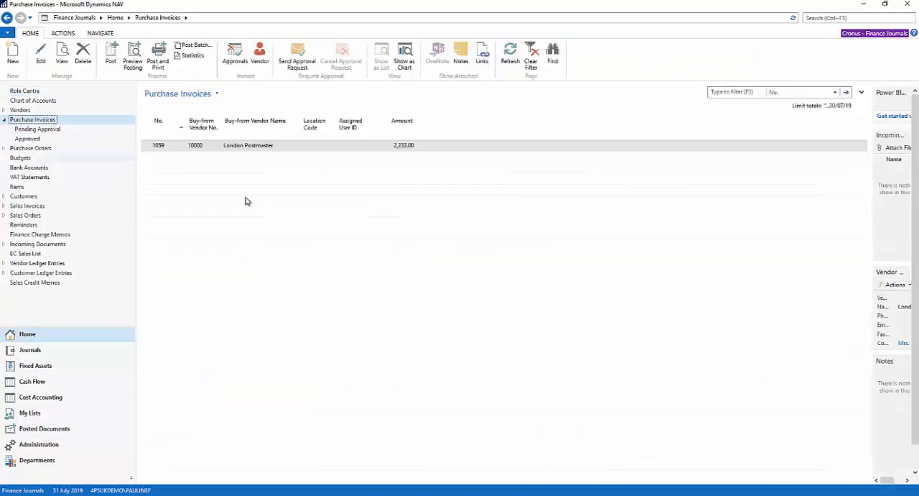
left_click(14, 65)
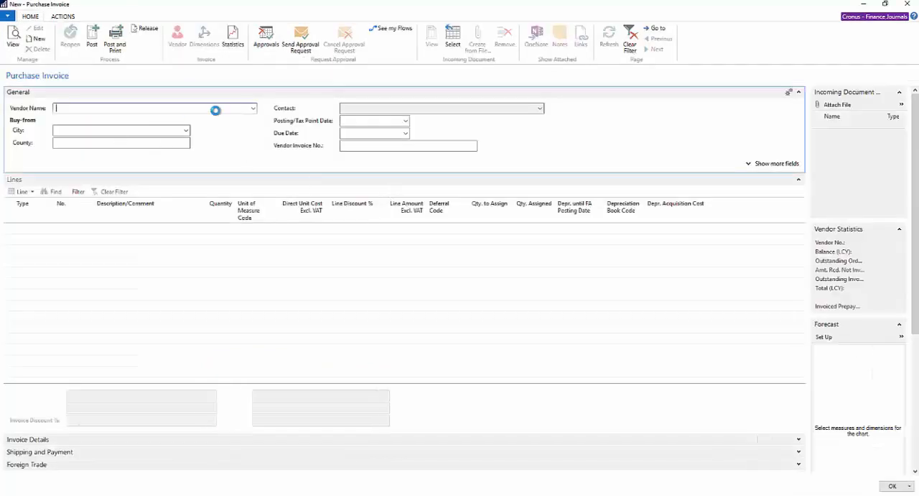
left_click(253, 109)
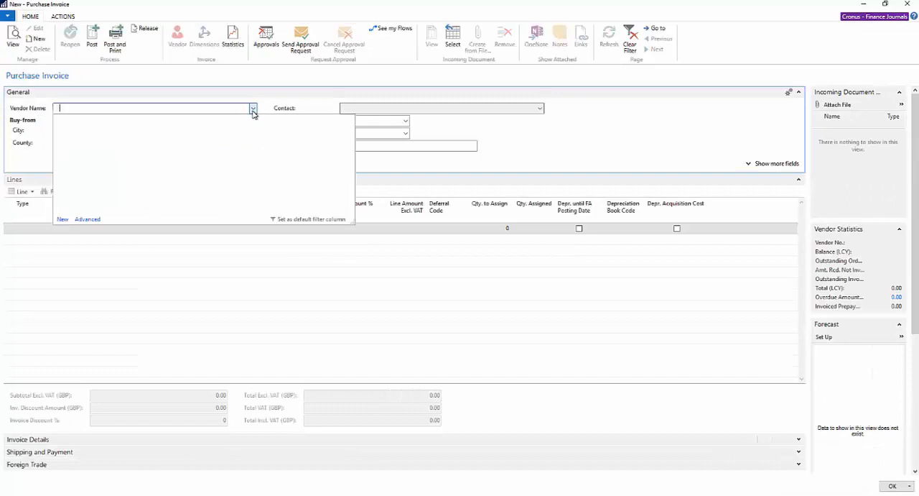
left_click(119, 216)
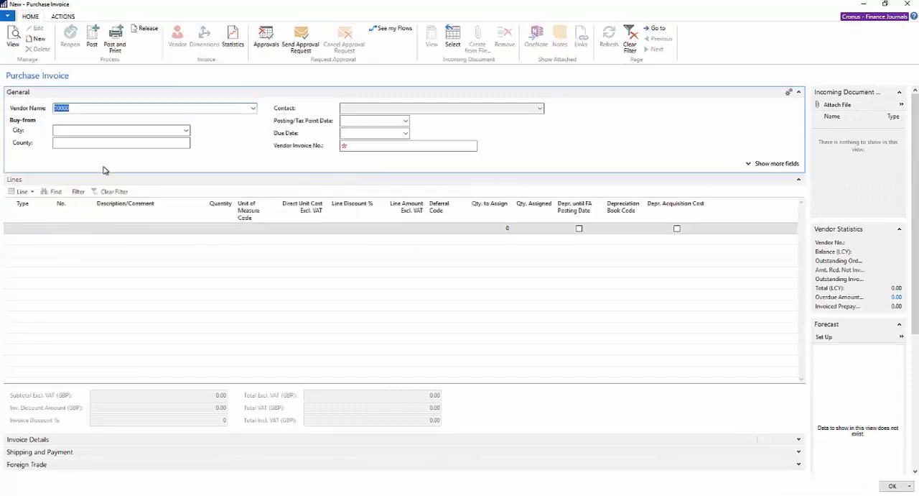
left_click(98, 144)
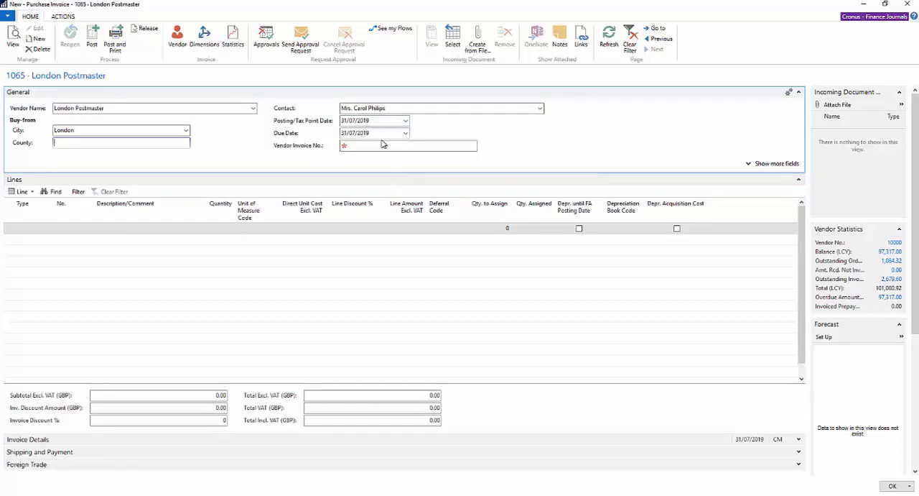
left_click(382, 145)
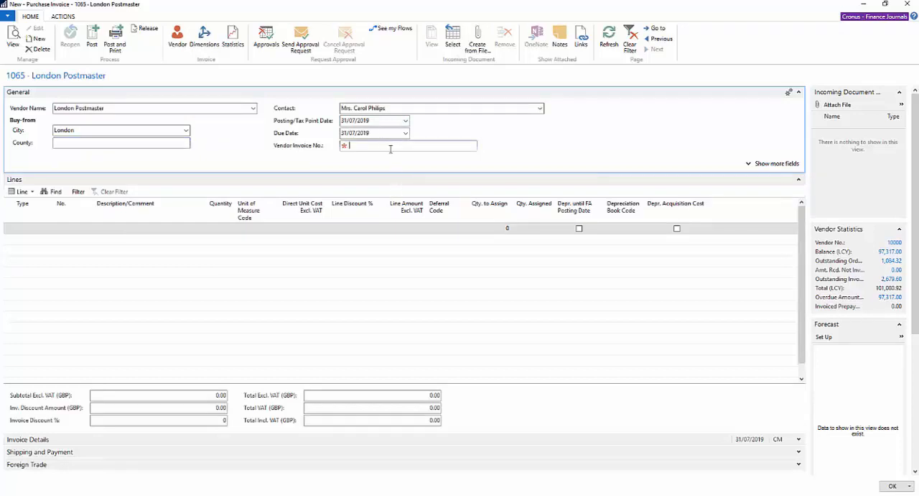
type("6654")
Start the first invoice line as type G/L Account with number 8120.
left_click(36, 228)
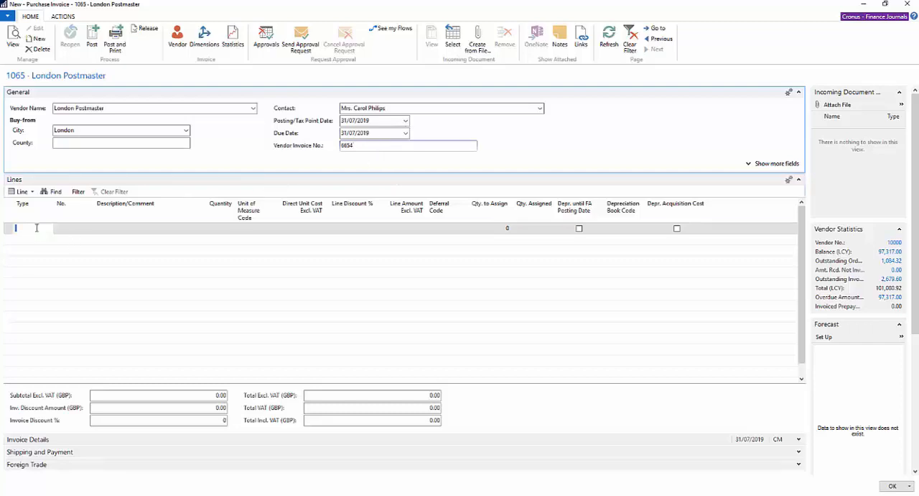
type("g")
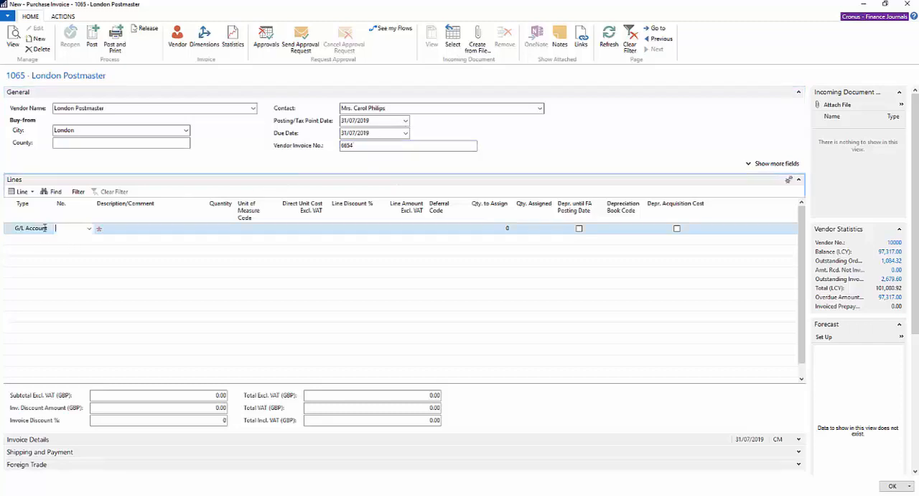
key("Tab")
type("8120")
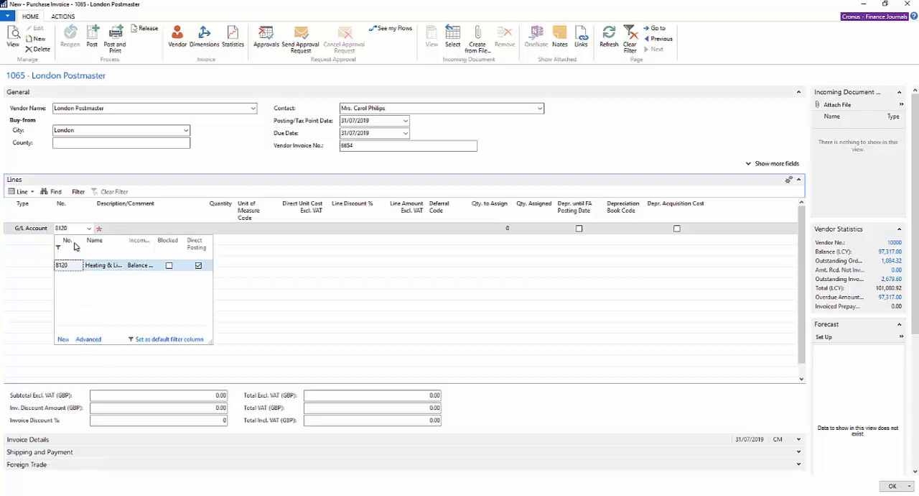
Open the card of G/L account 8120 Heating & Lighting, examine its default deferral template setting, and return to the invoice.
left_click(89, 342)
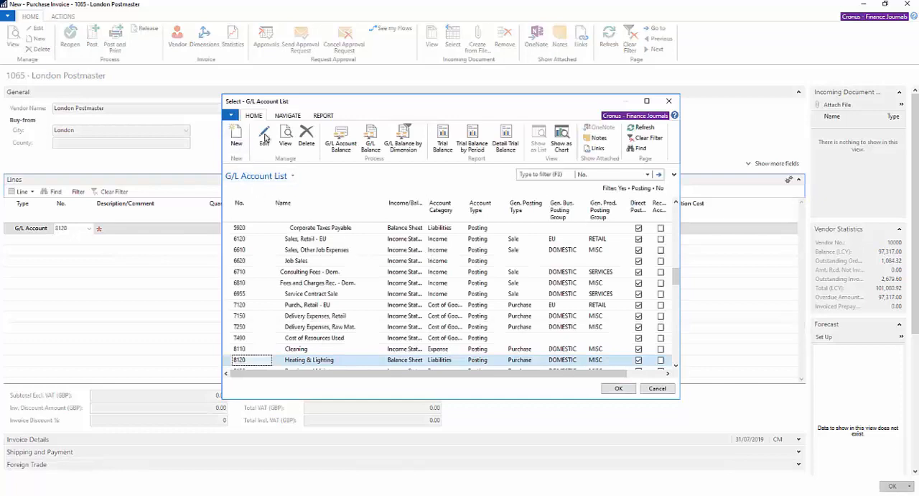
left_click(266, 136)
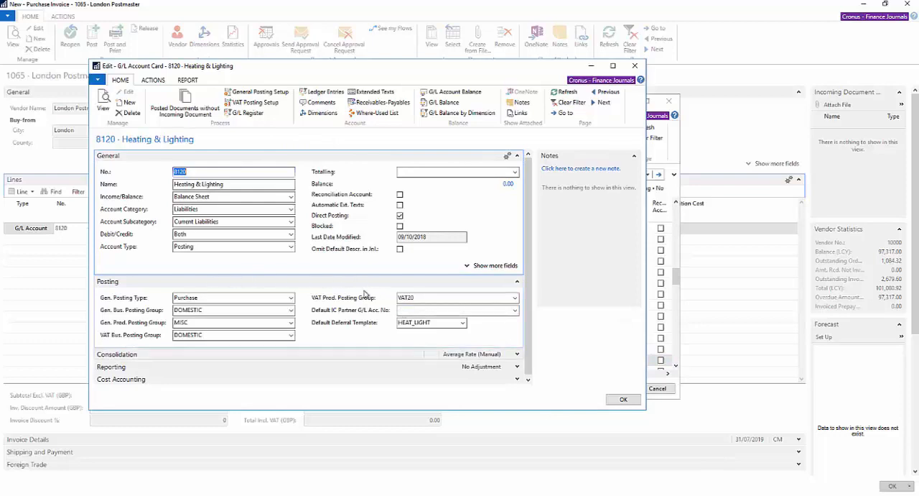
left_click(435, 323)
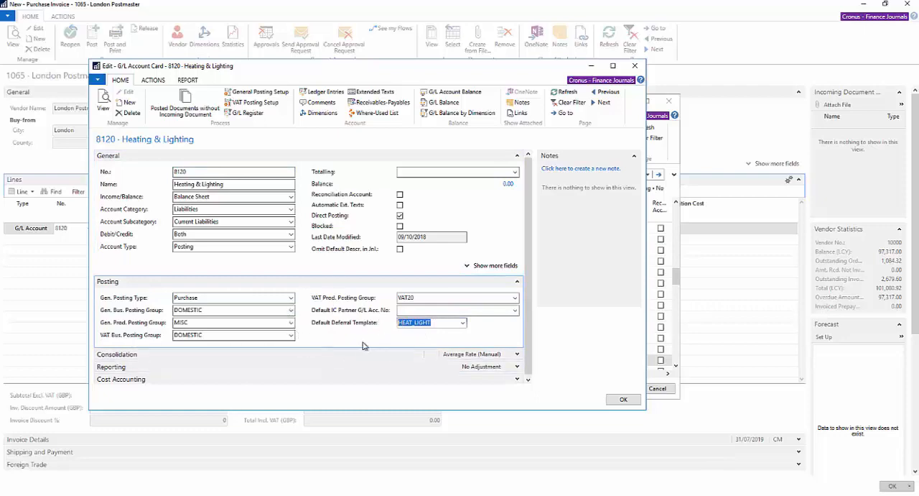
left_click(463, 324)
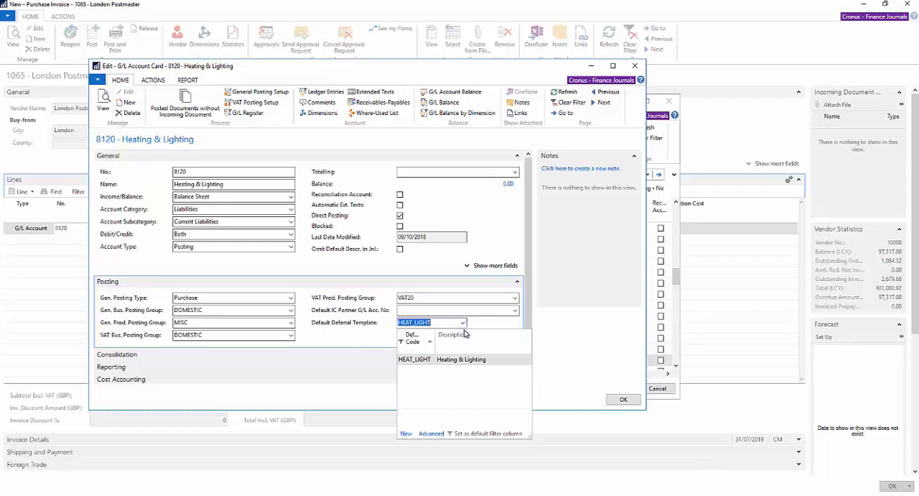
key("Escape")
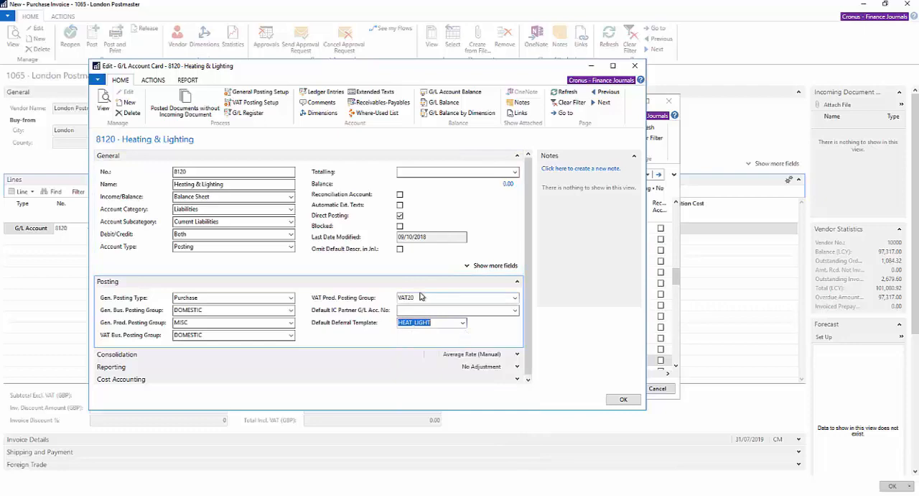
mouse_move(322, 327)
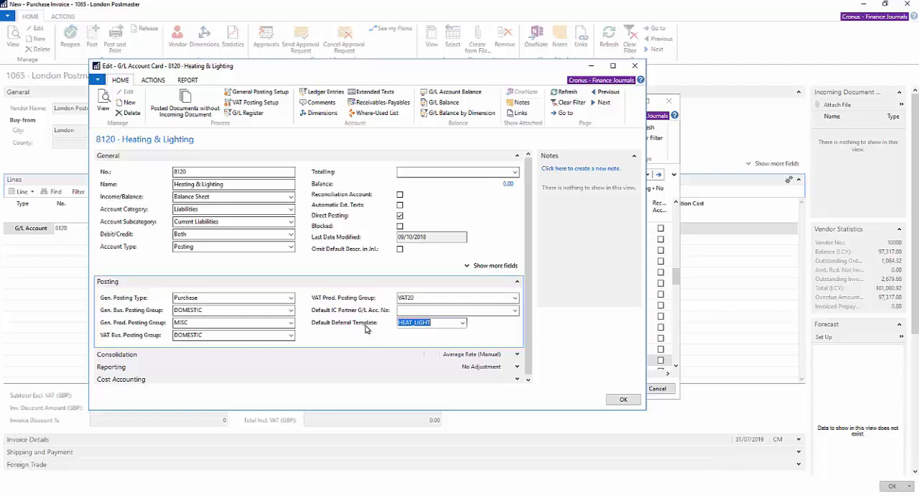
left_click(619, 401)
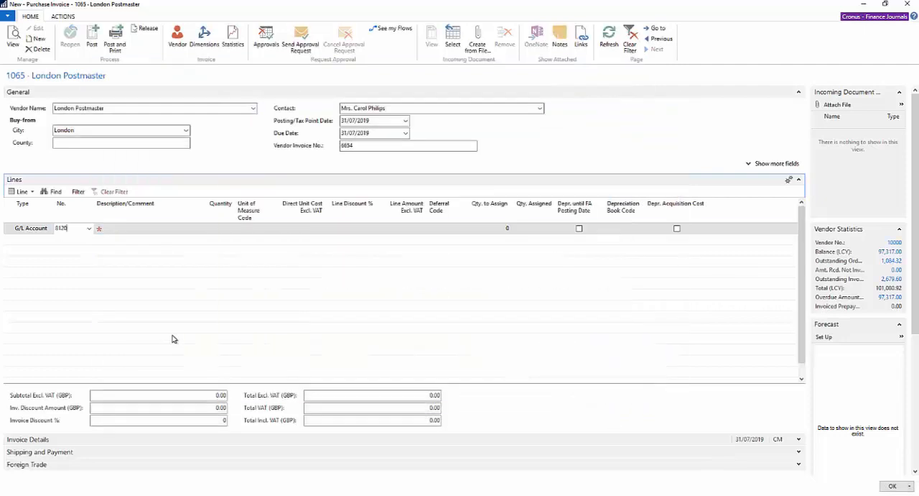
Complete the Heating & Lighting line with quantity 1 and a direct unit cost of 1850 excluding VAT.
key("Tab")
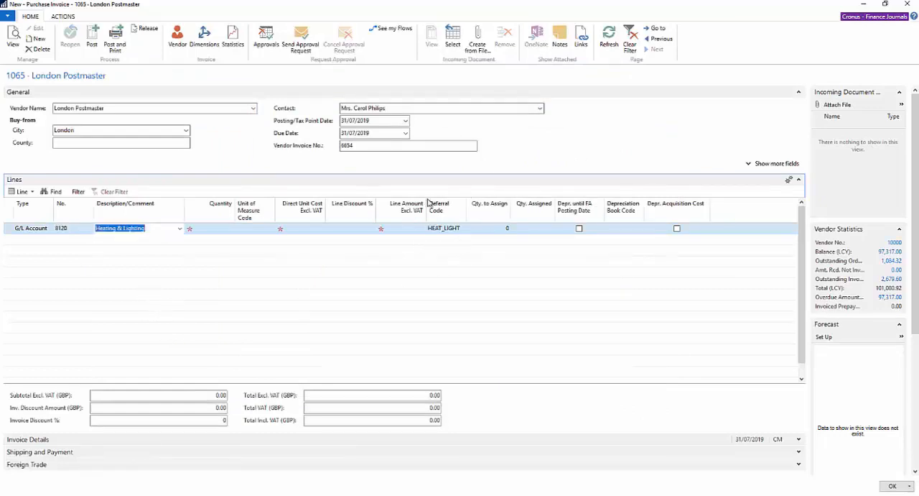
key("Tab")
type("1")
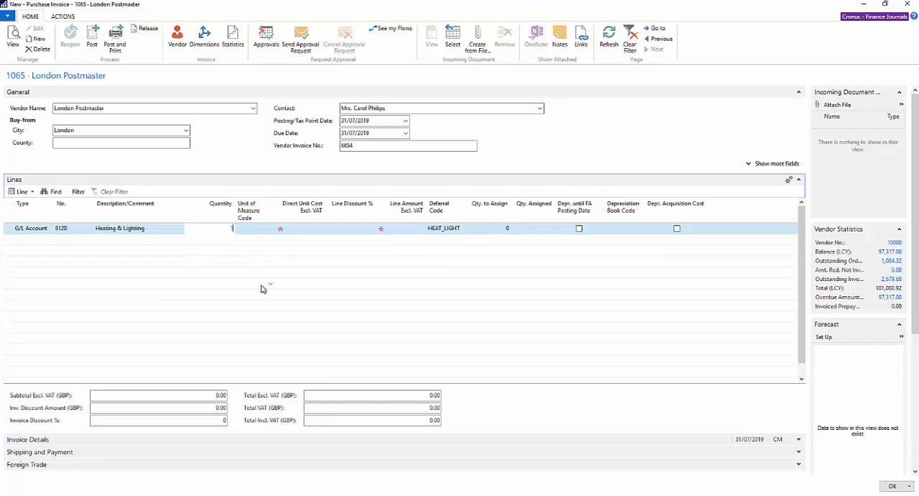
type("1")
key("Tab")
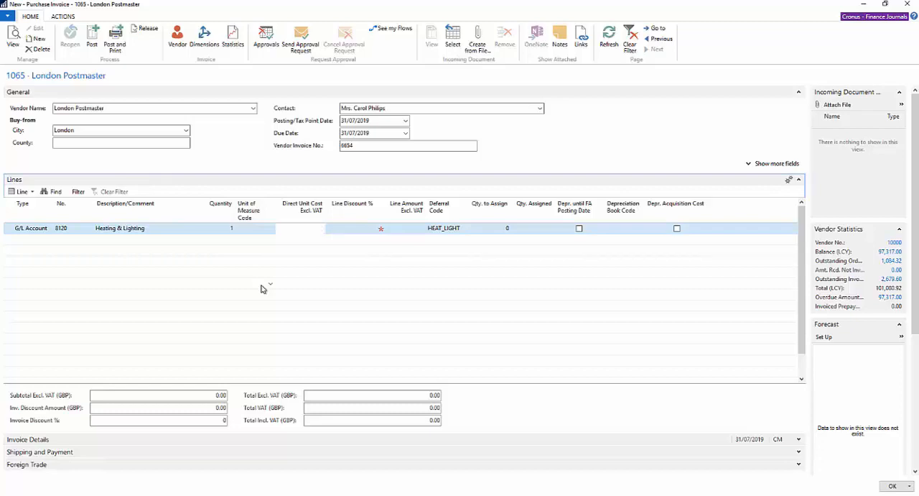
type("1850")
key("Tab")
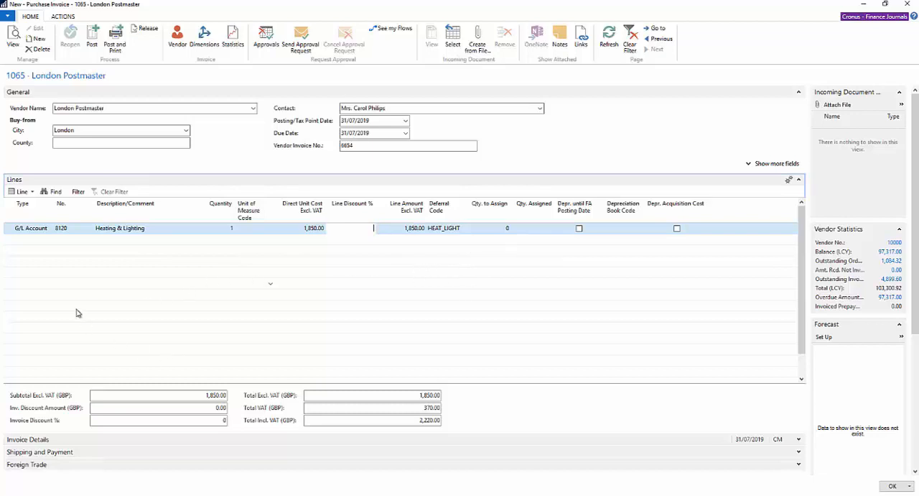
Open the deferral schedule of the Heating & Lighting line and examine its amount, calculation method, start date and monthly breakdown.
left_click(32, 194)
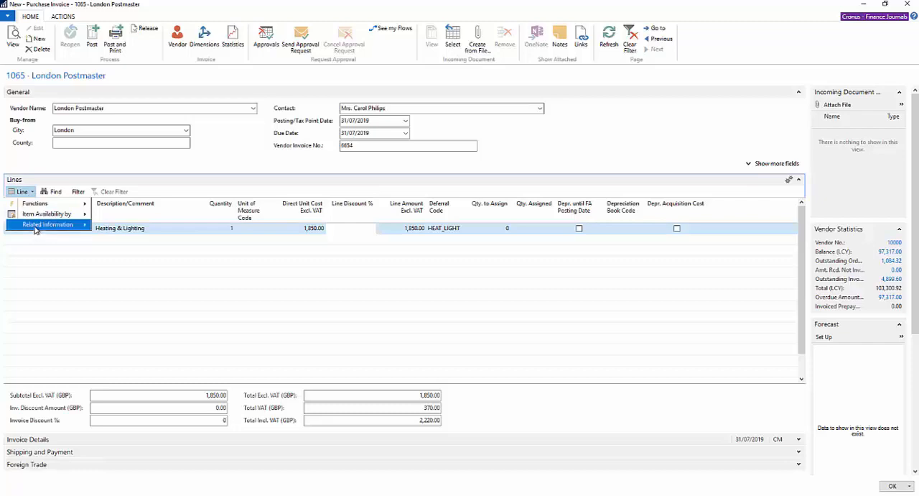
mouse_move(36, 229)
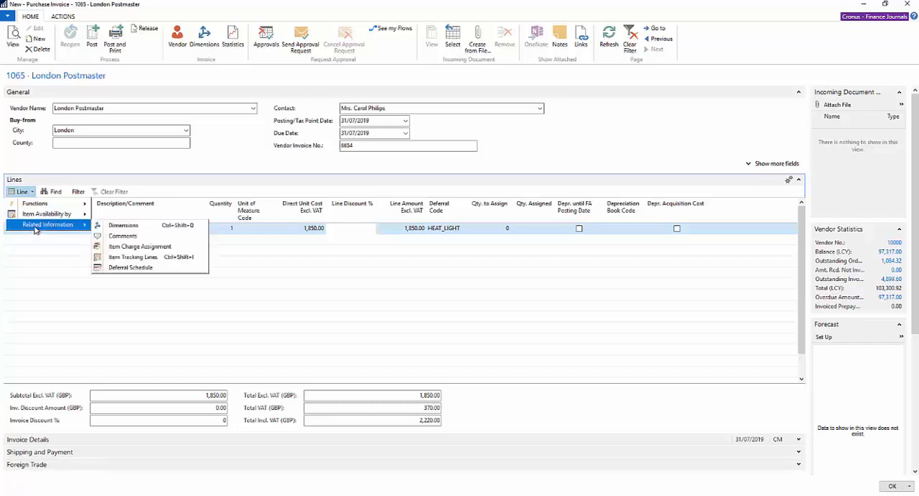
left_click(148, 268)
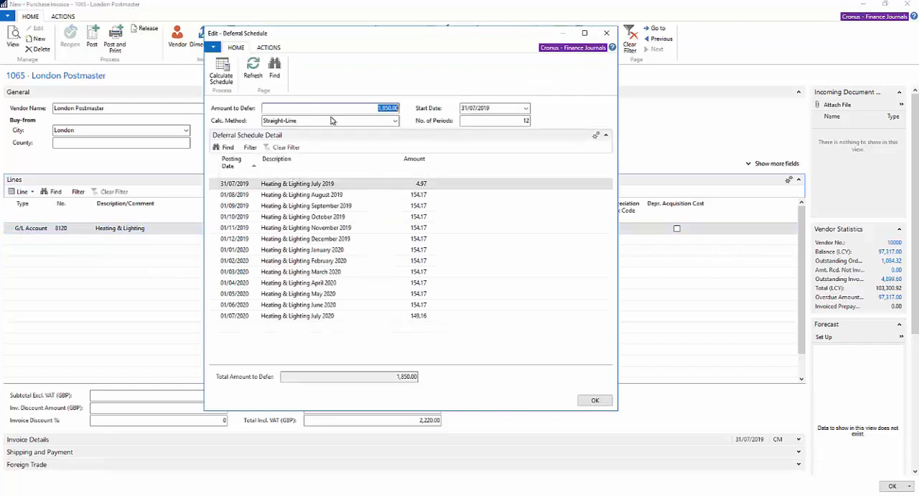
left_click(329, 121)
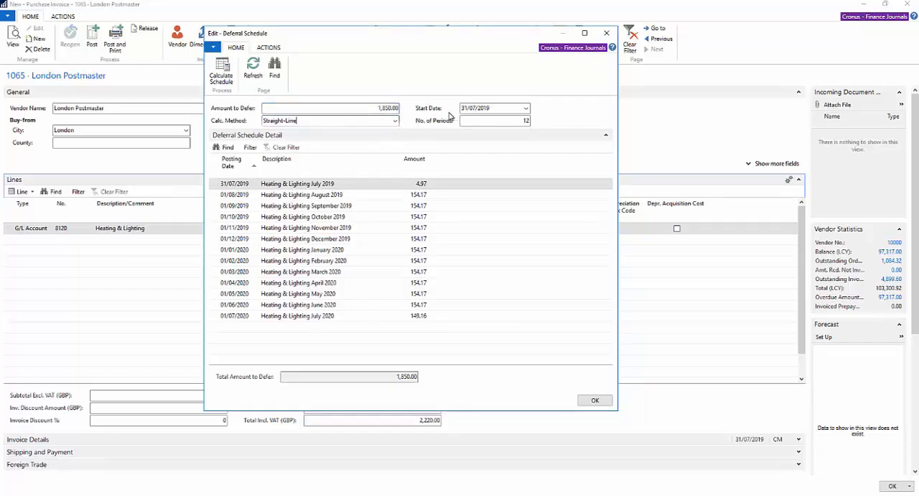
left_click(494, 108)
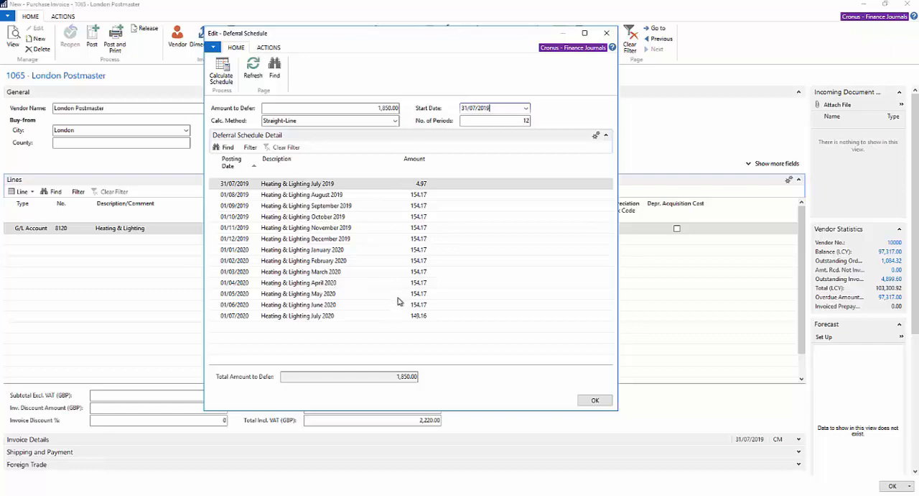
Try the deferral schedule with the Equal per Period and Days per Period calculation methods, recalculating it for each.
left_click(395, 123)
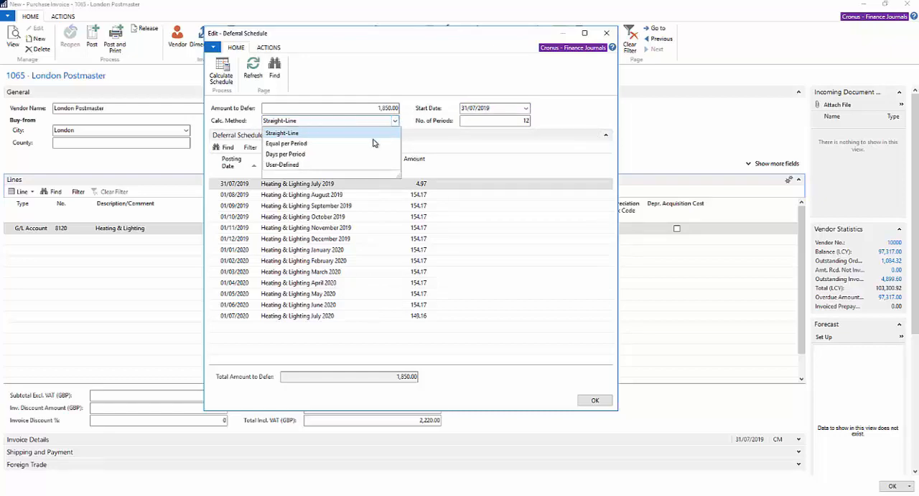
left_click(302, 144)
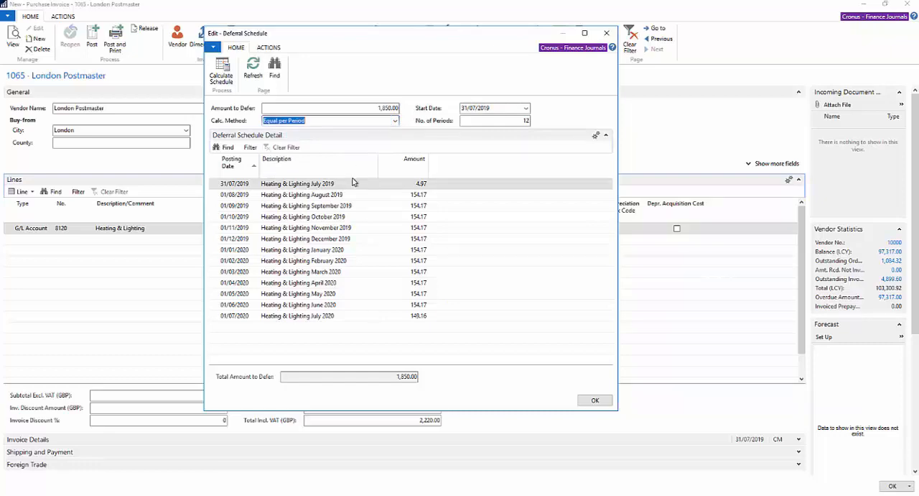
left_click(222, 65)
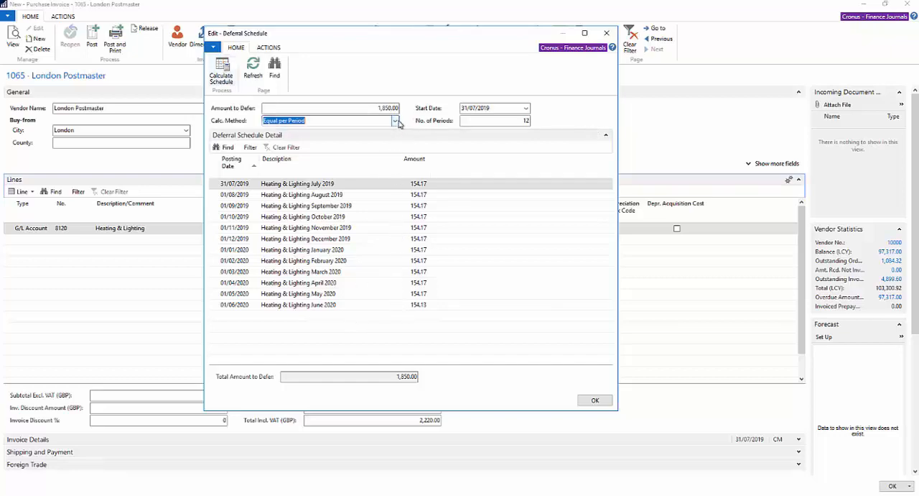
left_click(399, 124)
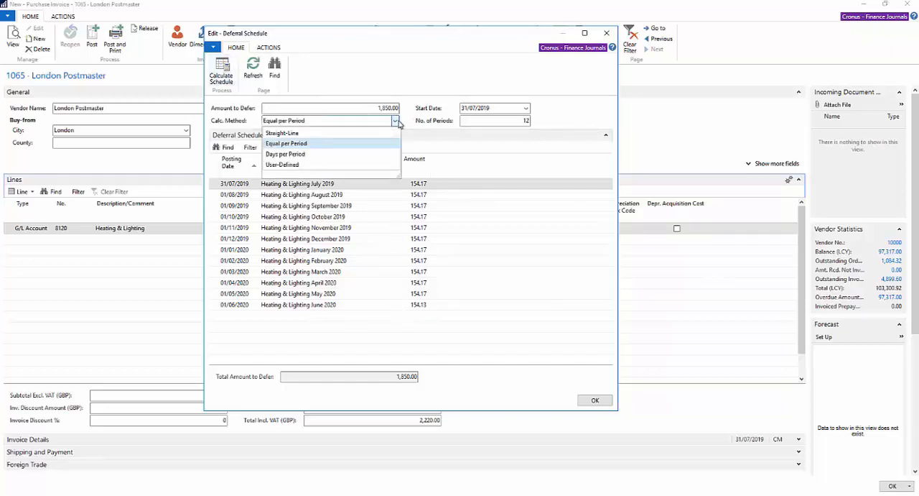
left_click(297, 155)
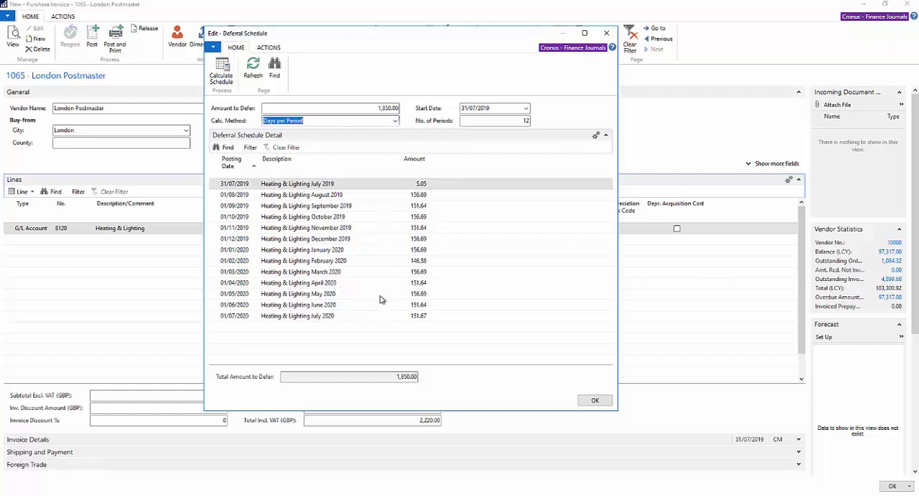
Set the deferral calculation method back to Straight-Line, recalculate the schedule and return to the invoice.
left_click(394, 124)
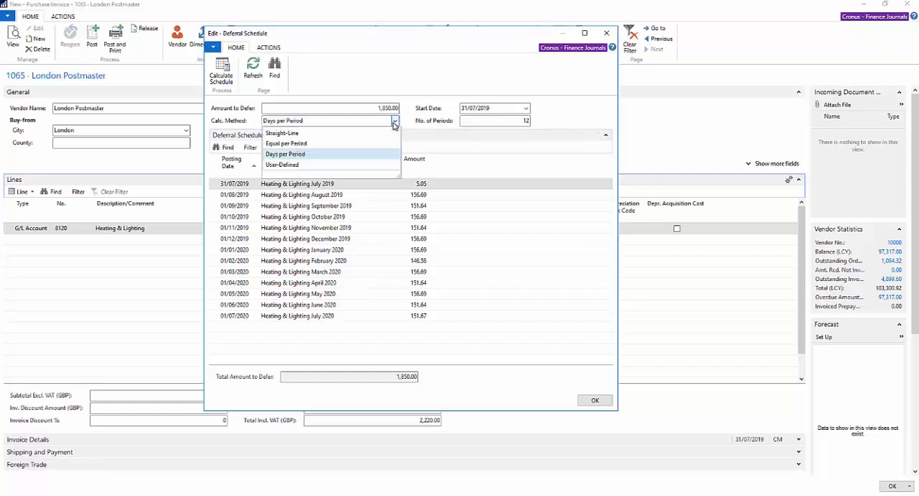
left_click(311, 136)
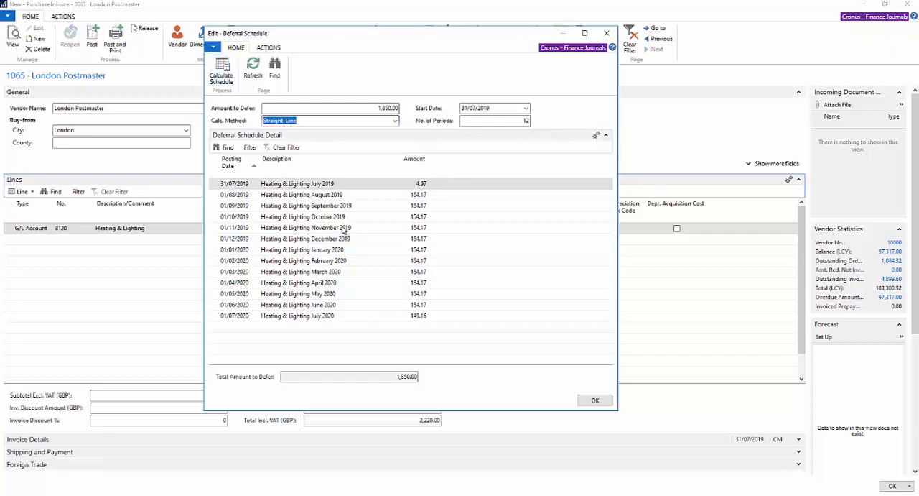
left_click(596, 402)
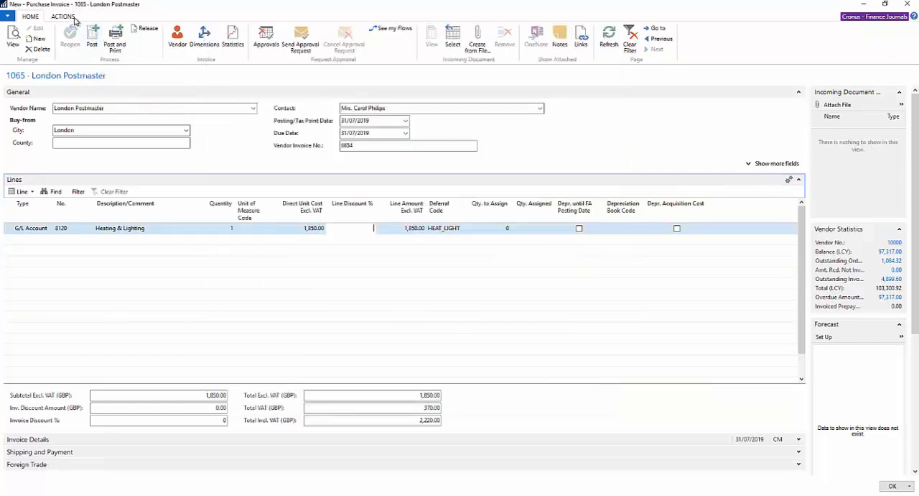
Preview the posting of the purchase invoice and open its G/L entries.
left_click(68, 18)
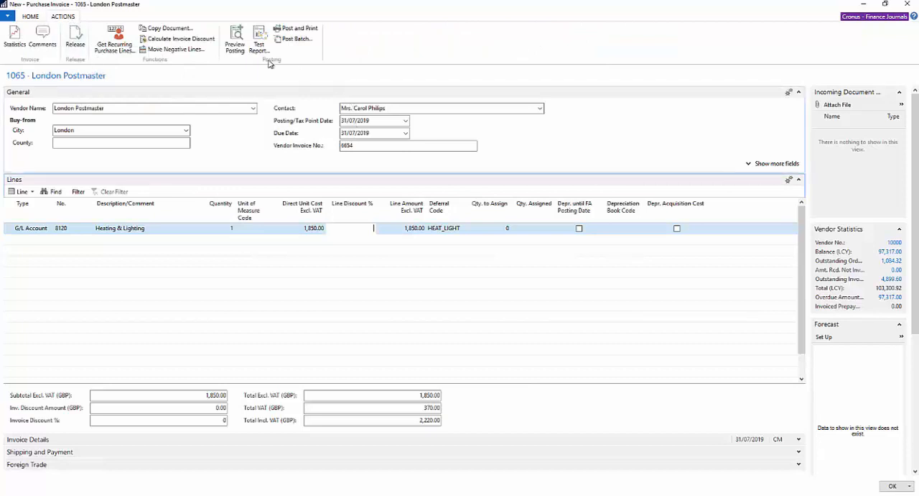
left_click(237, 48)
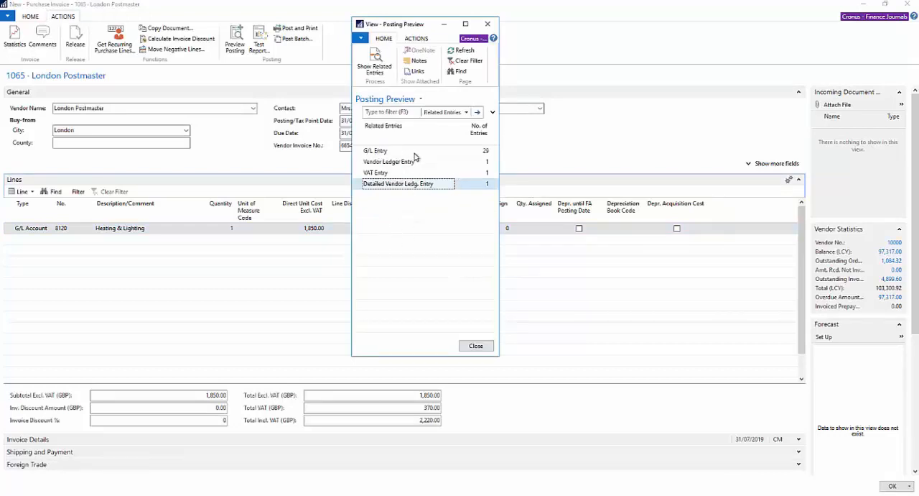
left_click(488, 153)
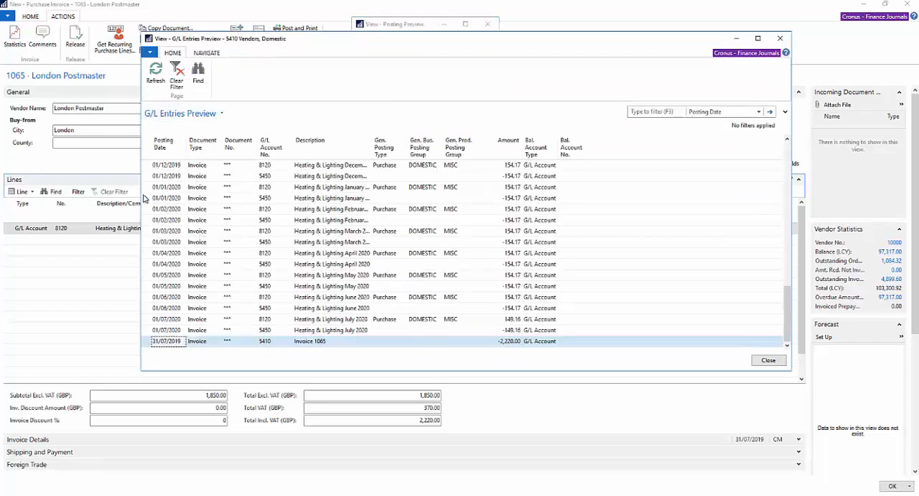
Examine the pair of January 2020 Heating & Lighting entries and look up their G/L accounts 8120 and 5450.
left_click_drag(146, 187, 148, 199)
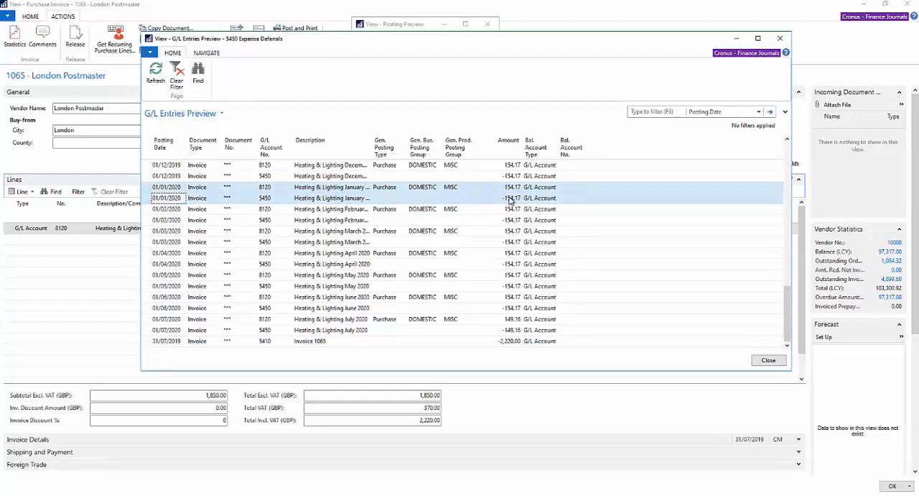
left_click(267, 189)
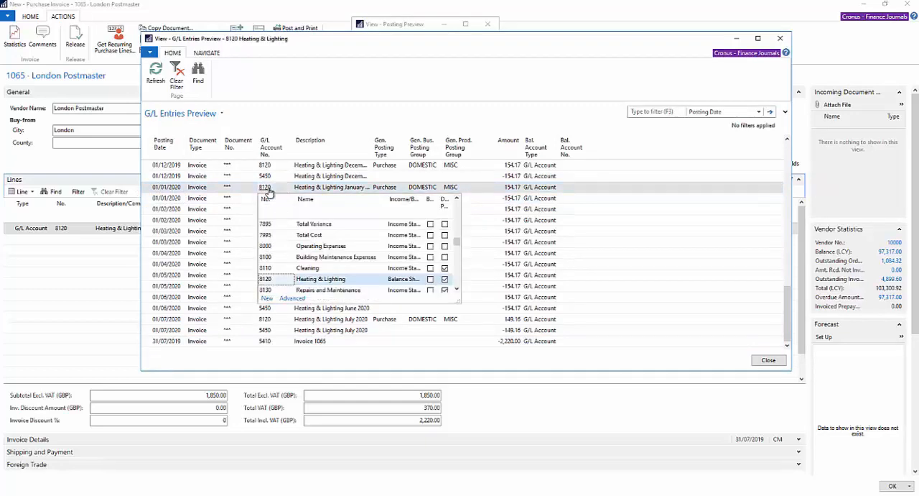
key("Escape")
left_click(265, 201)
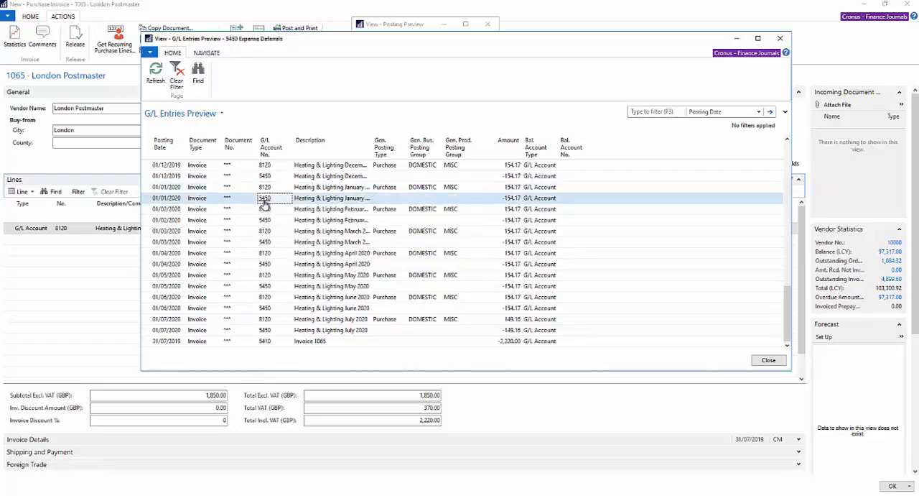
left_click(264, 202)
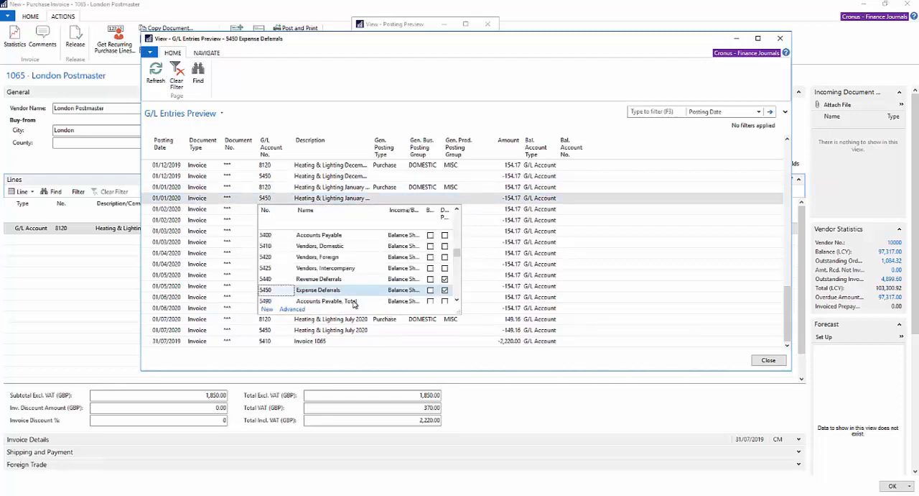
key("Escape")
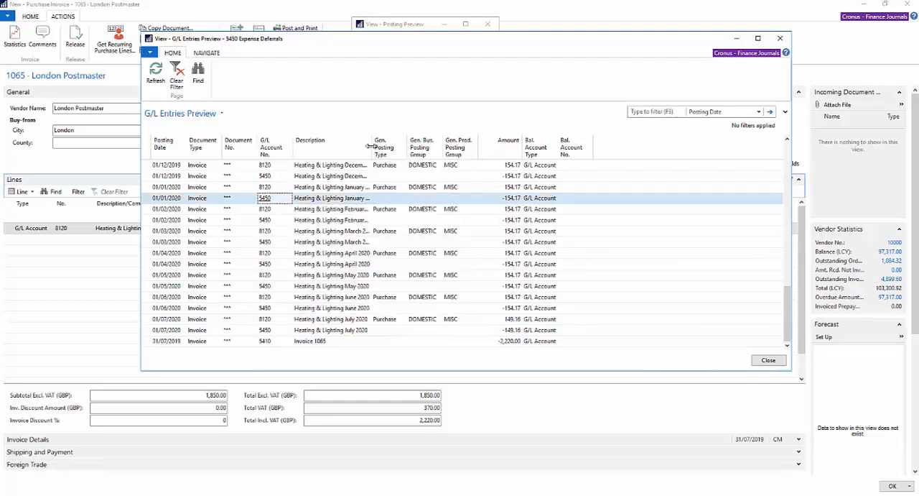
Widen the Description and Document No. columns to review the previewed G/L entries, and close the posting preview.
left_click_drag(373, 148, 449, 147)
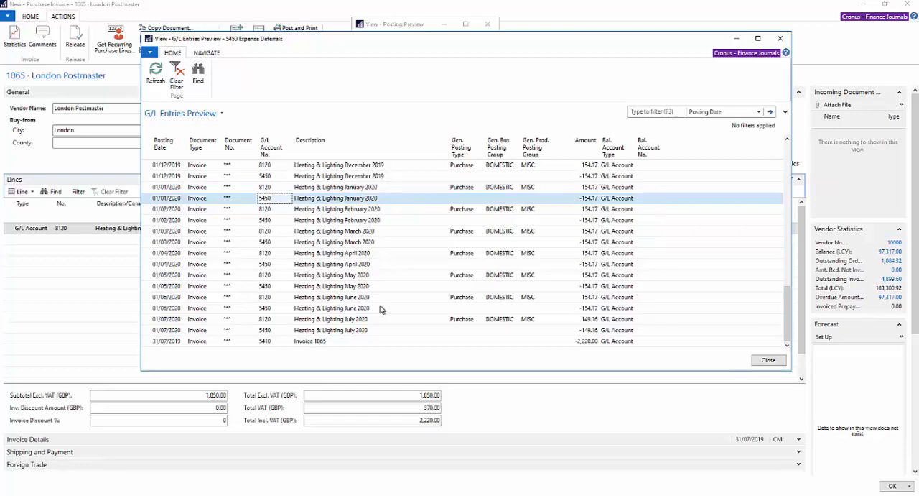
left_click_drag(257, 141, 278, 142)
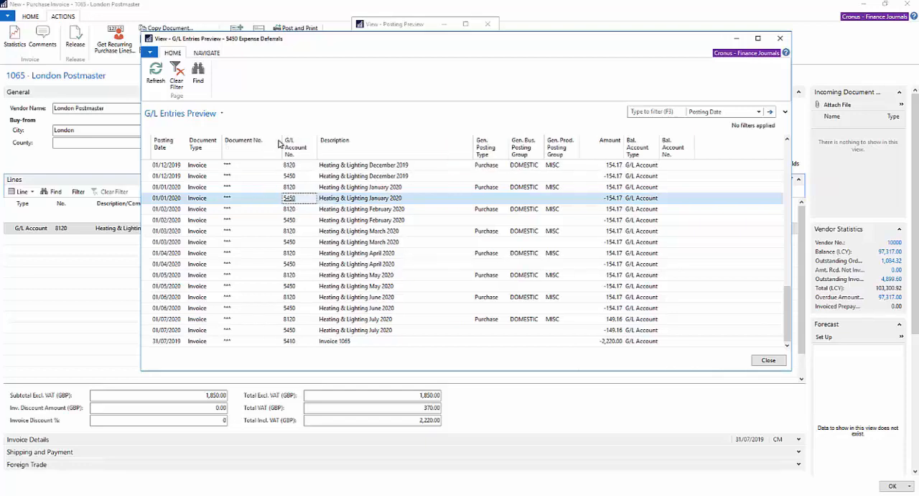
scroll(320, 228, "up", 1)
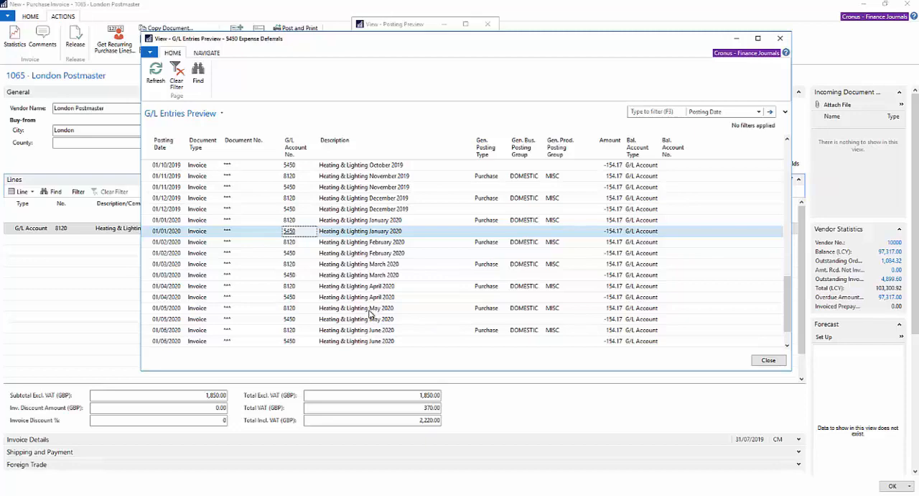
key("Escape")
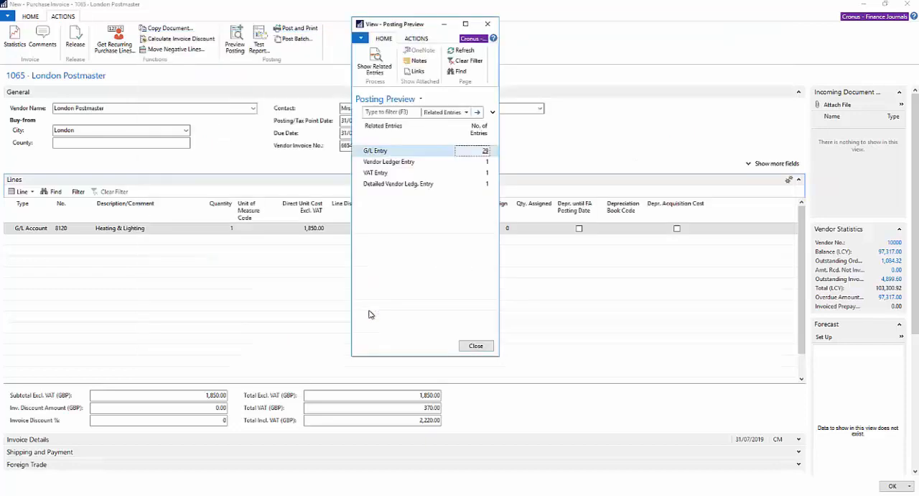
key("Escape")
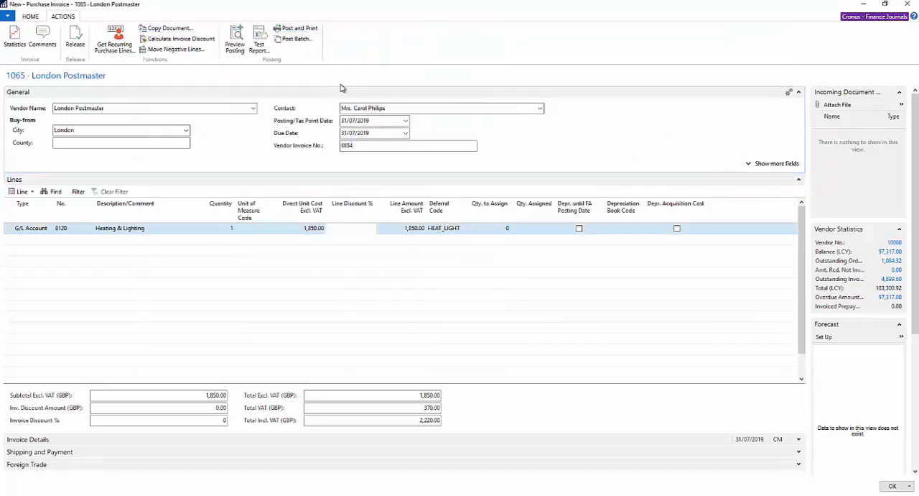
Post the London Postmaster purchase invoice and open the posted invoice.
left_click(32, 17)
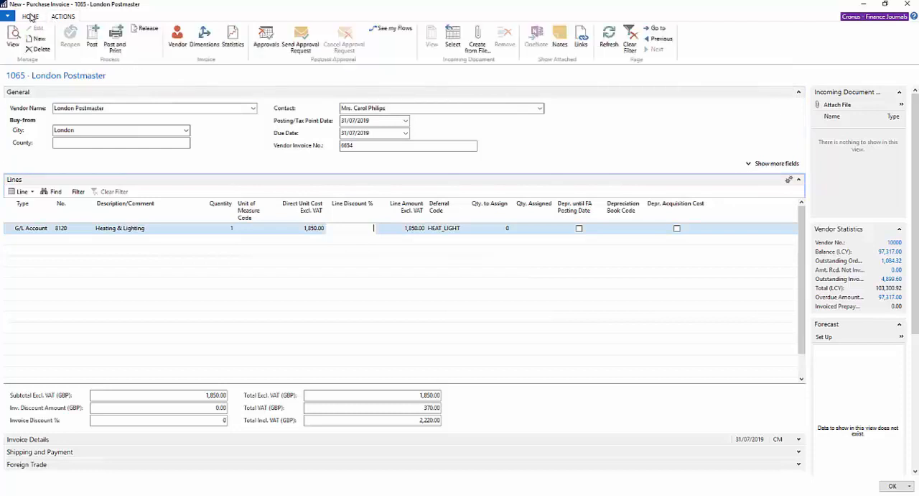
left_click(92, 37)
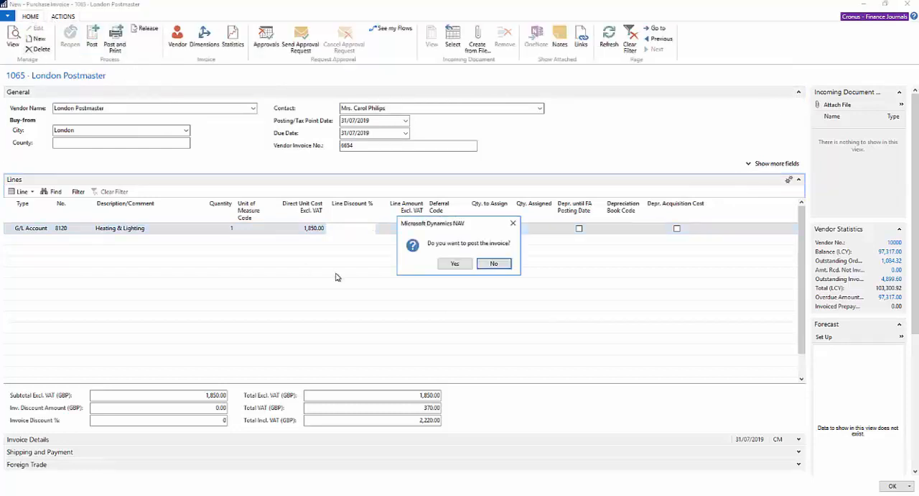
left_click(452, 264)
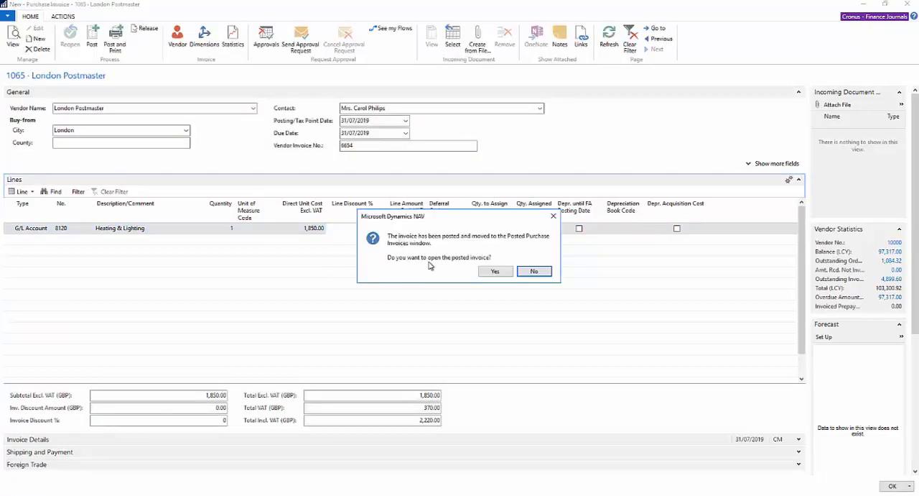
left_click(490, 272)
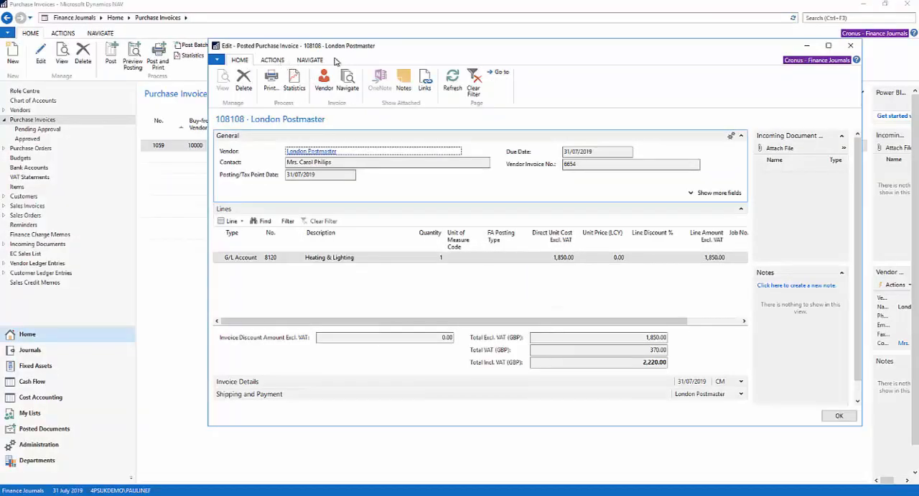
Navigate from the posted invoice to its related entries, examine the general ledger entries, and return to the Navigate window.
left_click(277, 60)
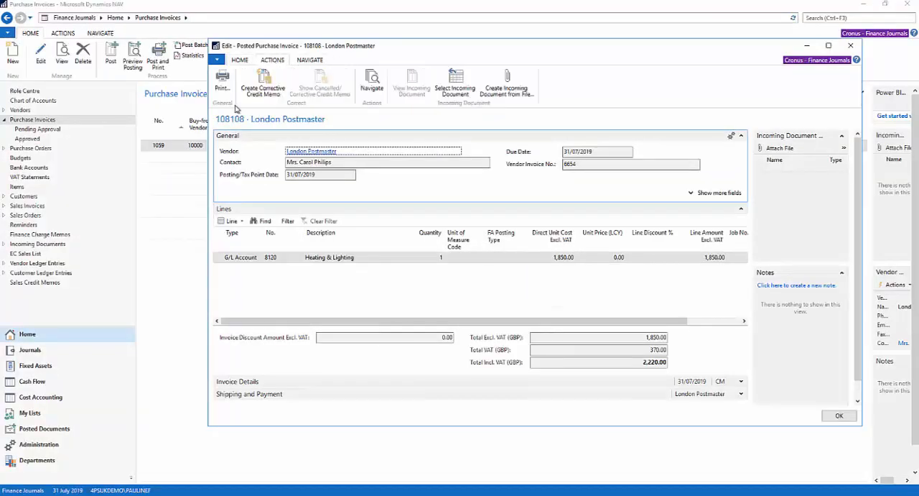
left_click(373, 81)
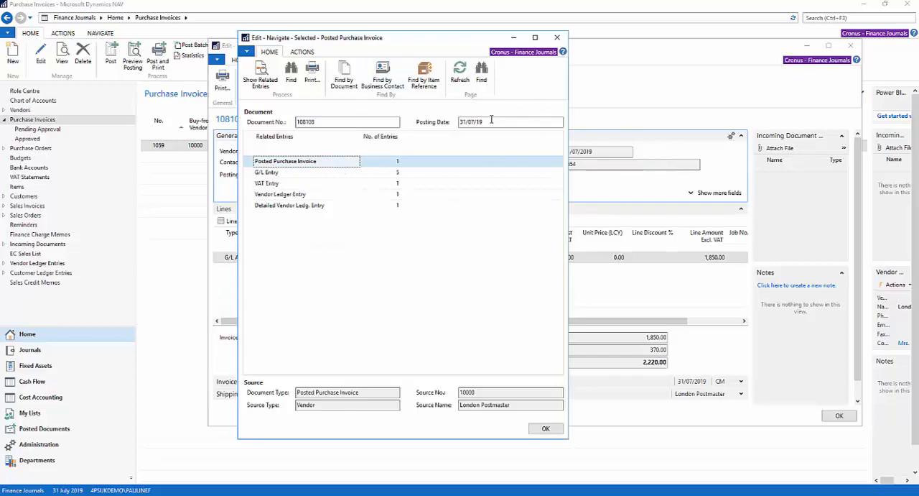
left_click(396, 173)
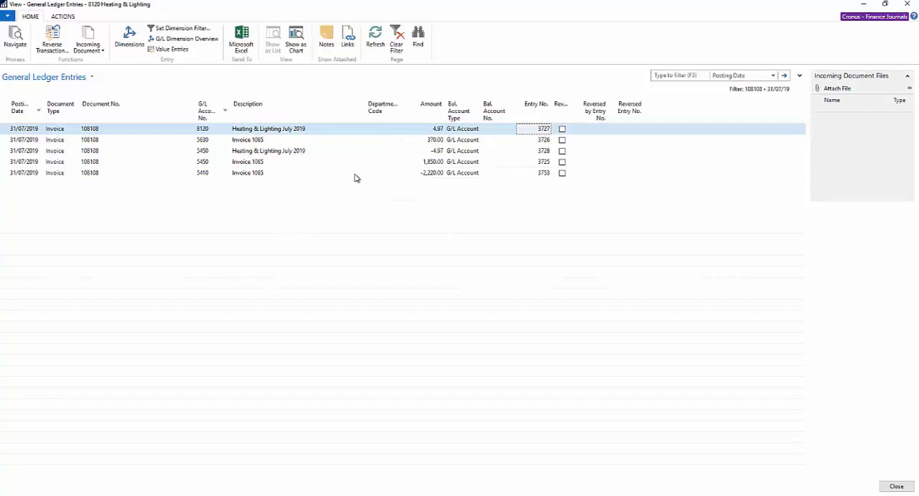
key("Escape")
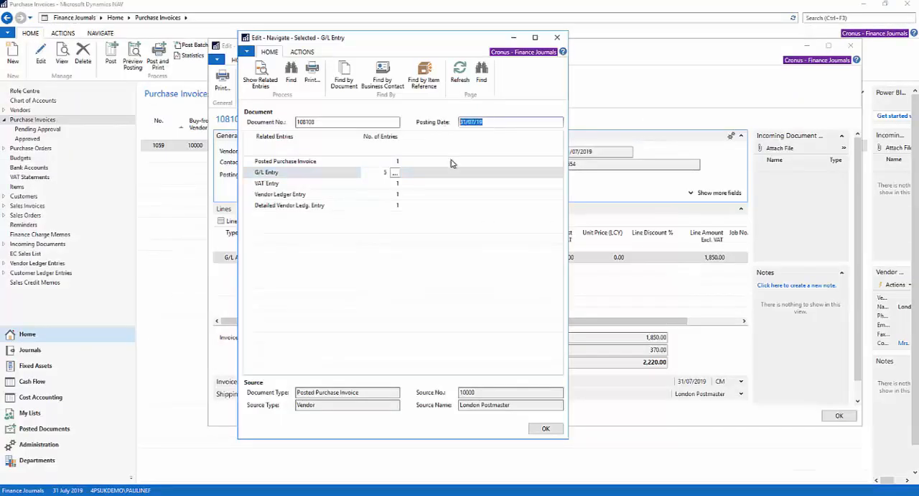
Clear the posting date filter for the posted invoice's document, find its related entries again, and open the full list of G/L entries.
key("Delete")
key("Tab")
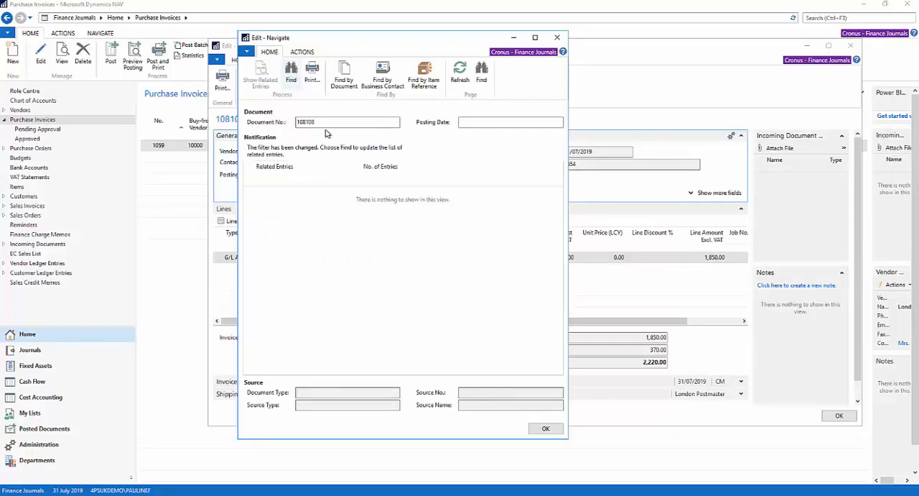
left_click(291, 72)
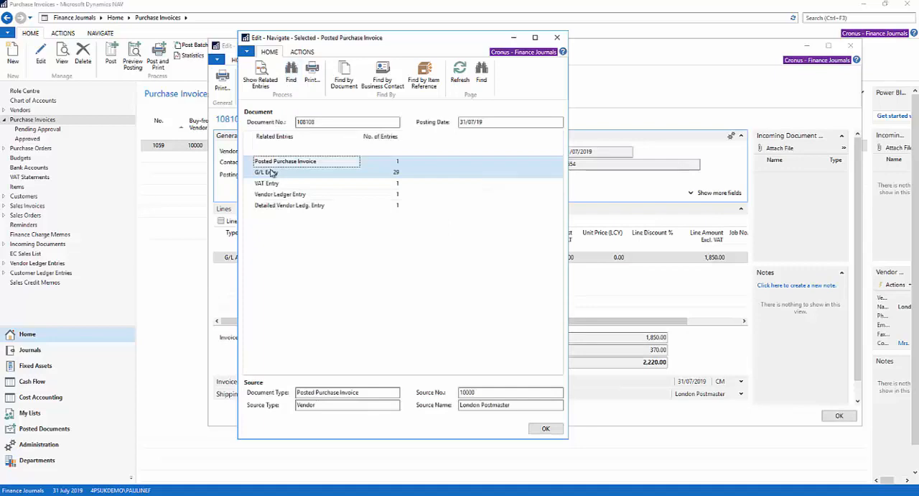
left_click(396, 173)
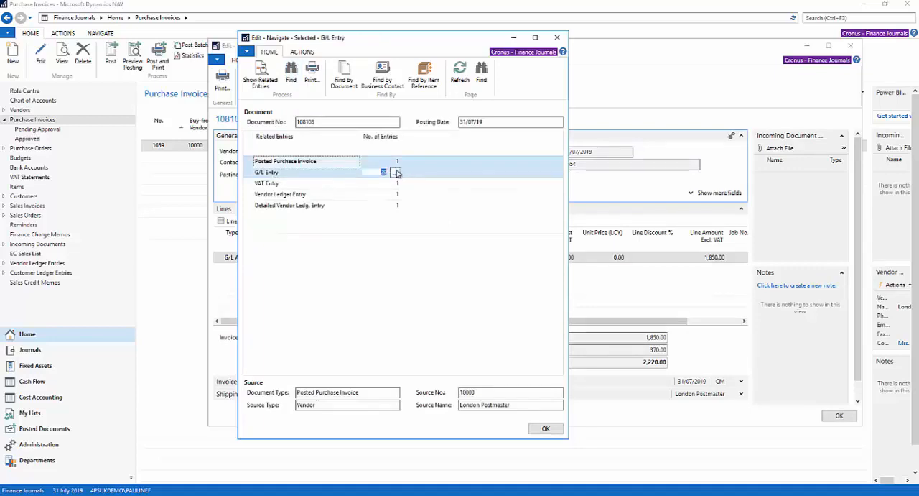
left_click(396, 174)
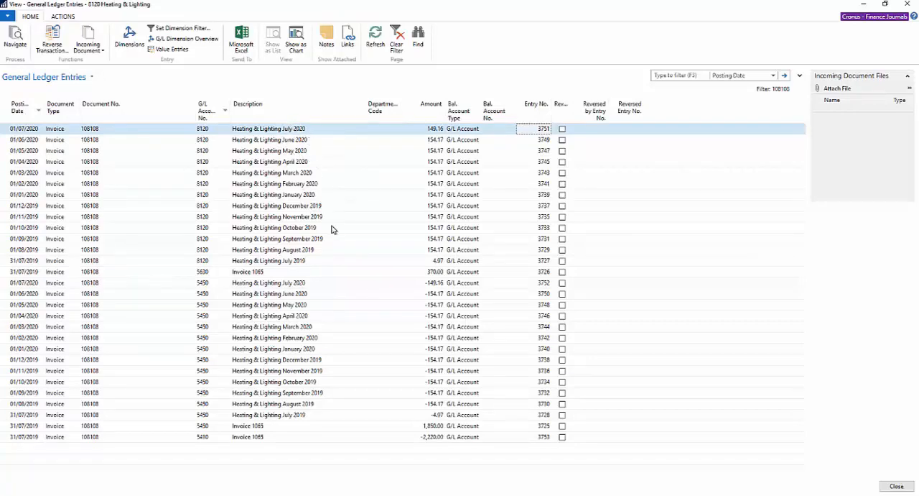
Close the general ledger entries, the Navigate window and the posted invoice, and return to the Role Centre.
key("Escape")
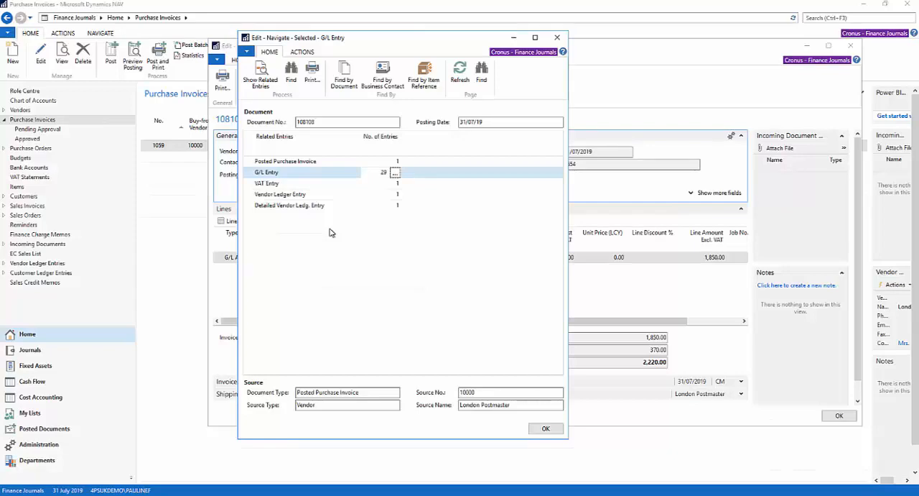
key("Escape")
key("Escape")
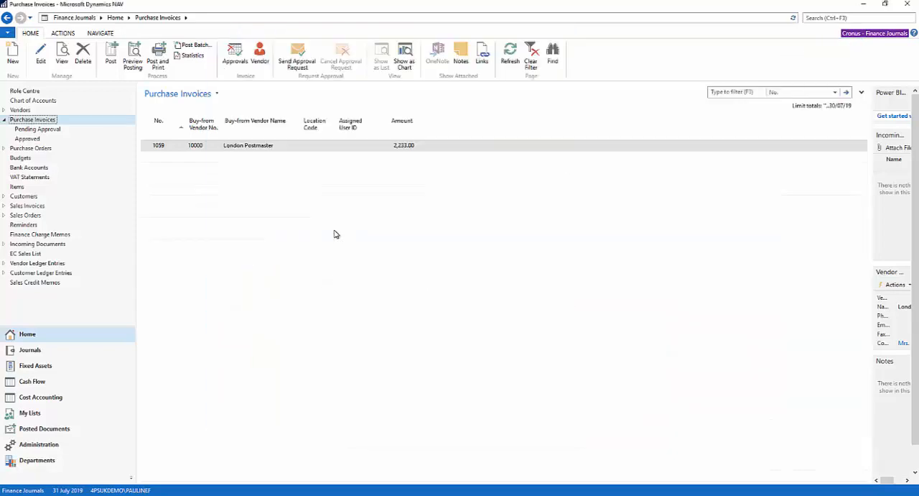
left_click(16, 91)
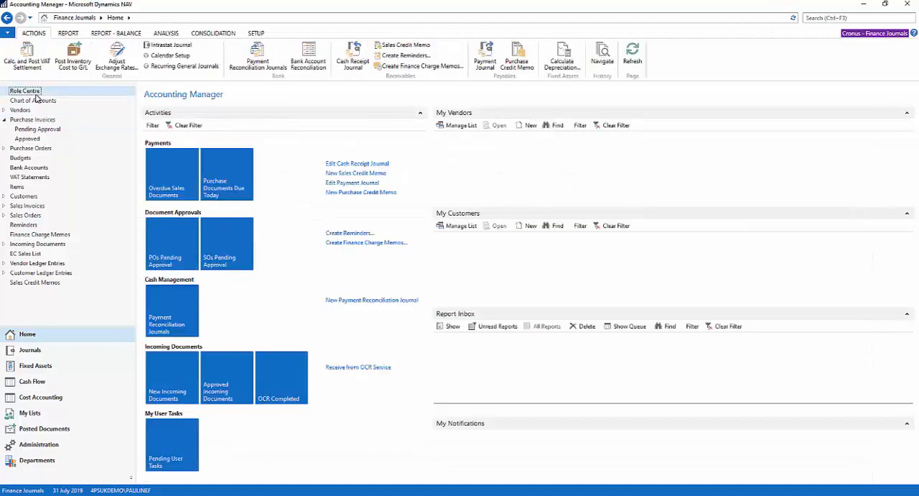